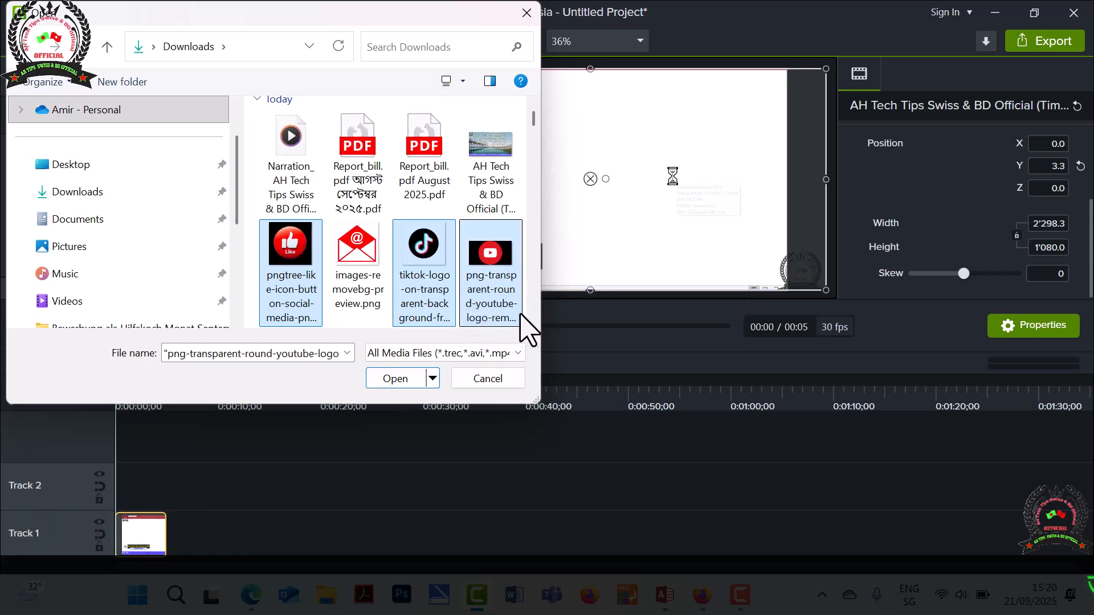
{"action": "left_click", "coordinate": [534, 323]}
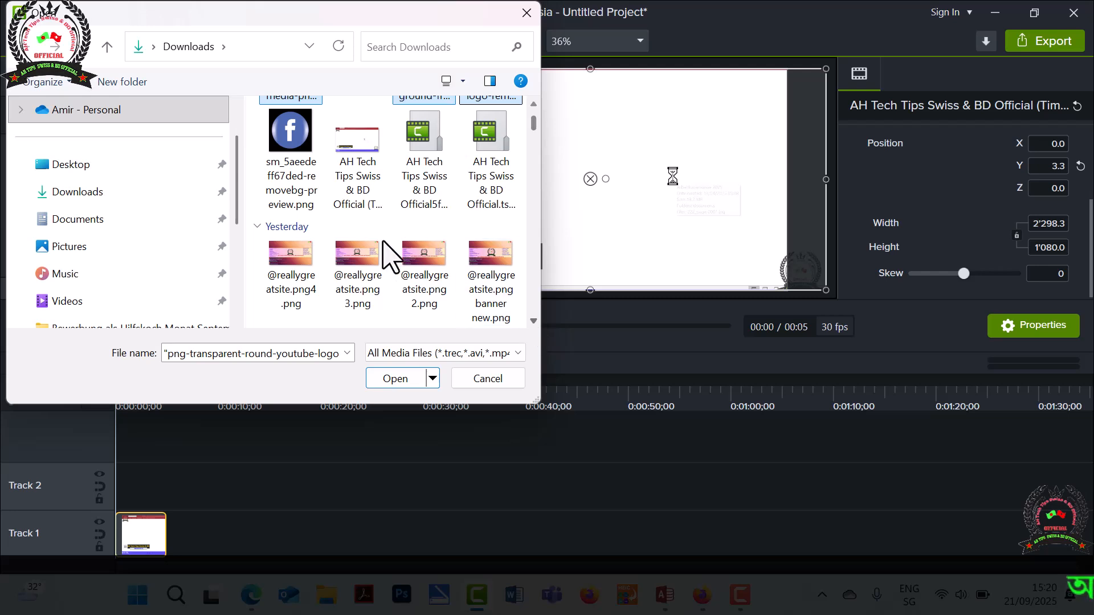
{"action": "left_click", "coordinate": [302, 183], "text": "ctrl"}
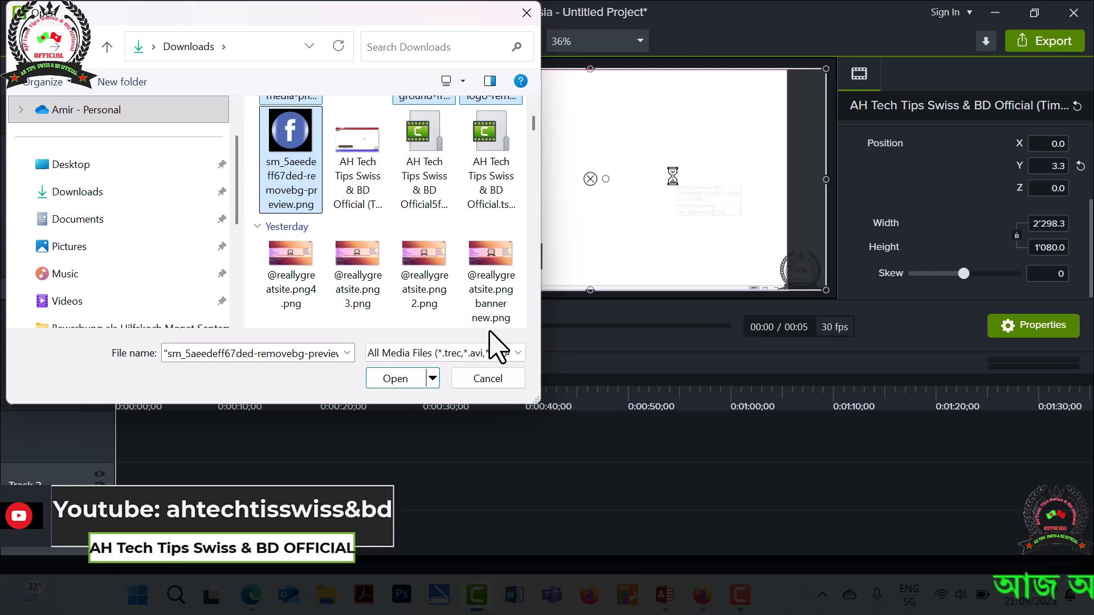
{"action": "left_click", "coordinate": [485, 294]}
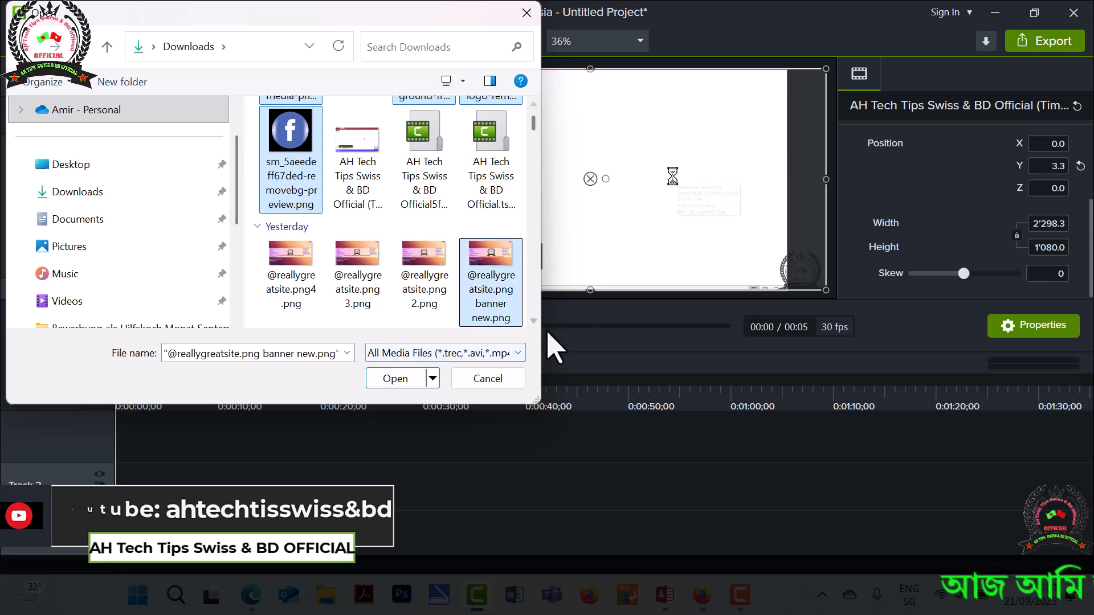
{"action": "scroll", "coordinate": [532, 325], "scroll_direction": "down", "scroll_amount": 4}
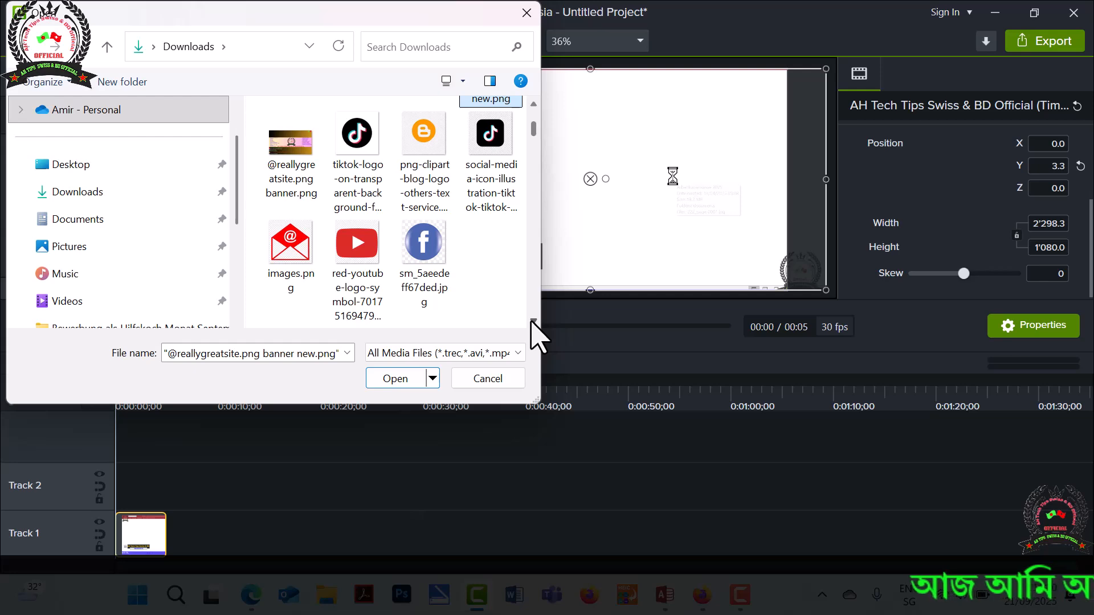
{"action": "left_click", "coordinate": [419, 381]}
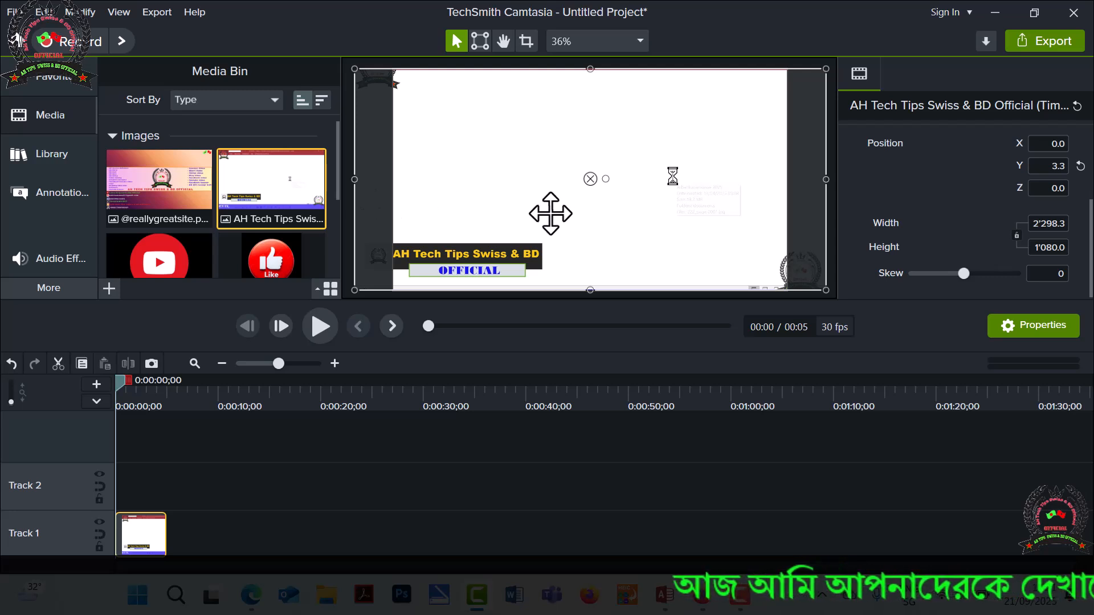
Import the two channel logo images "logo _page-0001.jpg99999" and "logo _page-0001.jpgiooooooo.jpg" from Downloads into the media bin.
{"action": "scroll", "coordinate": [443, 214], "scroll_direction": "up", "scroll_amount": 2}
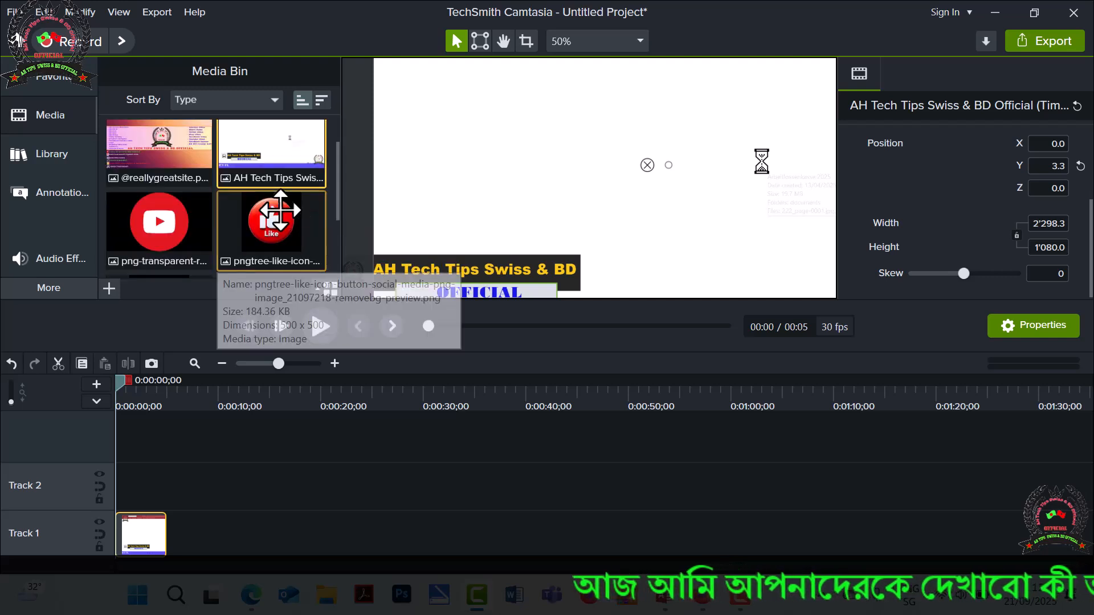
{"action": "left_click", "coordinate": [109, 288]}
{"action": "left_click", "coordinate": [192, 228]}
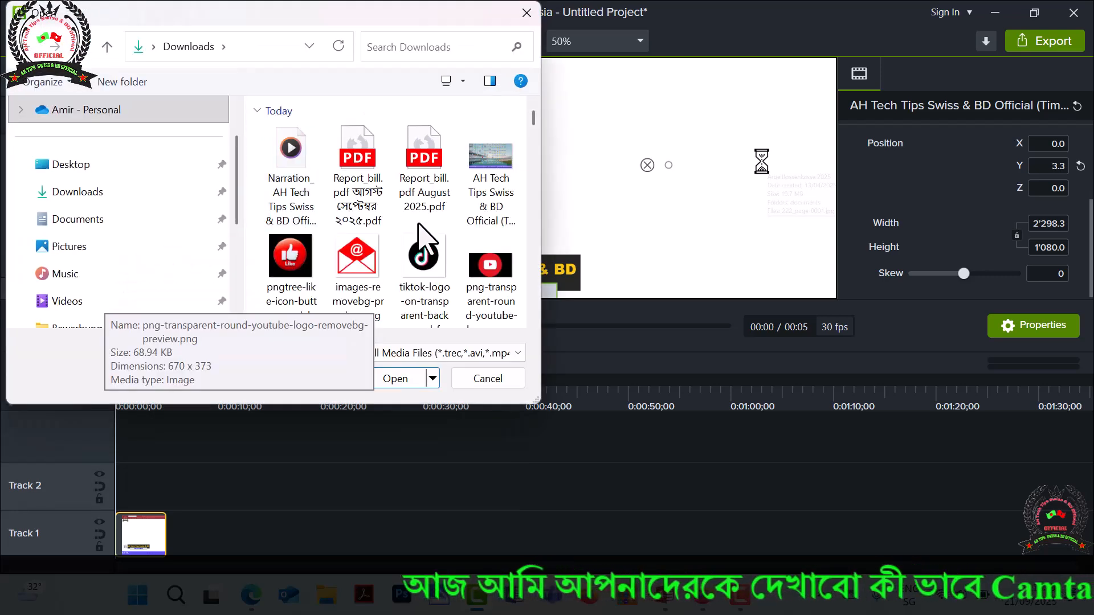
{"action": "scroll", "coordinate": [427, 236], "scroll_direction": "down", "scroll_amount": 5}
{"action": "scroll", "coordinate": [427, 237], "scroll_direction": "down", "scroll_amount": 6}
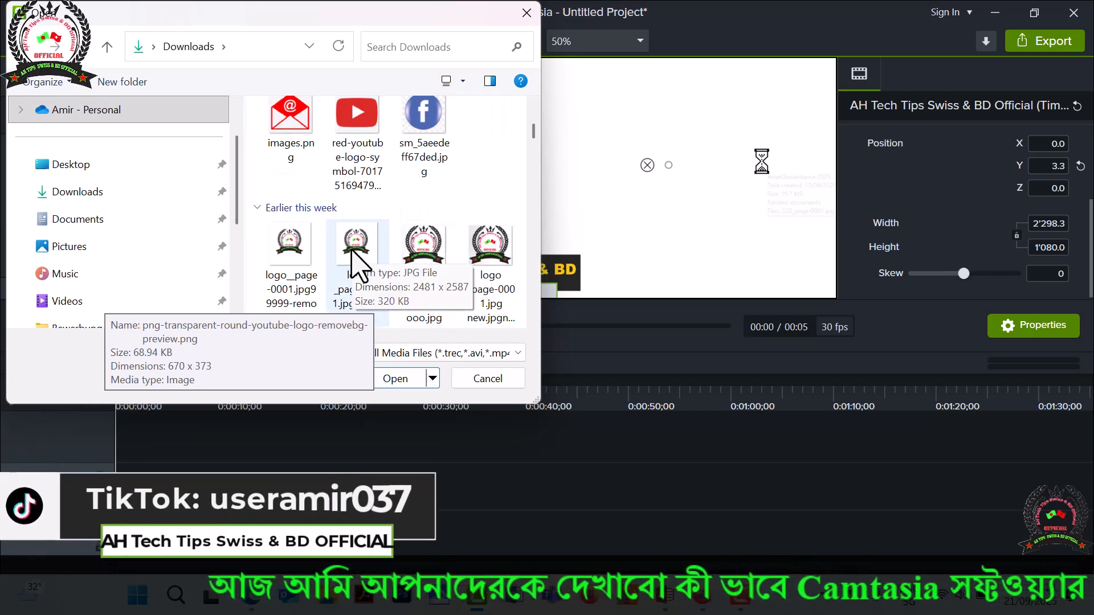
{"action": "left_click", "coordinate": [355, 257]}
{"action": "left_click", "coordinate": [426, 259], "text": "ctrl"}
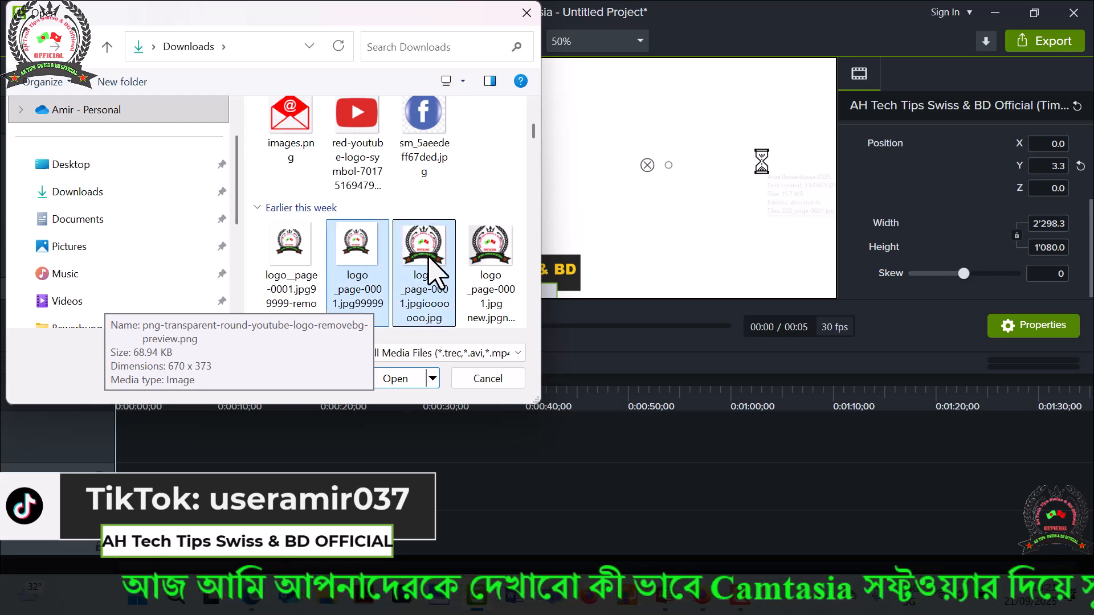
{"action": "left_click", "coordinate": [403, 378]}
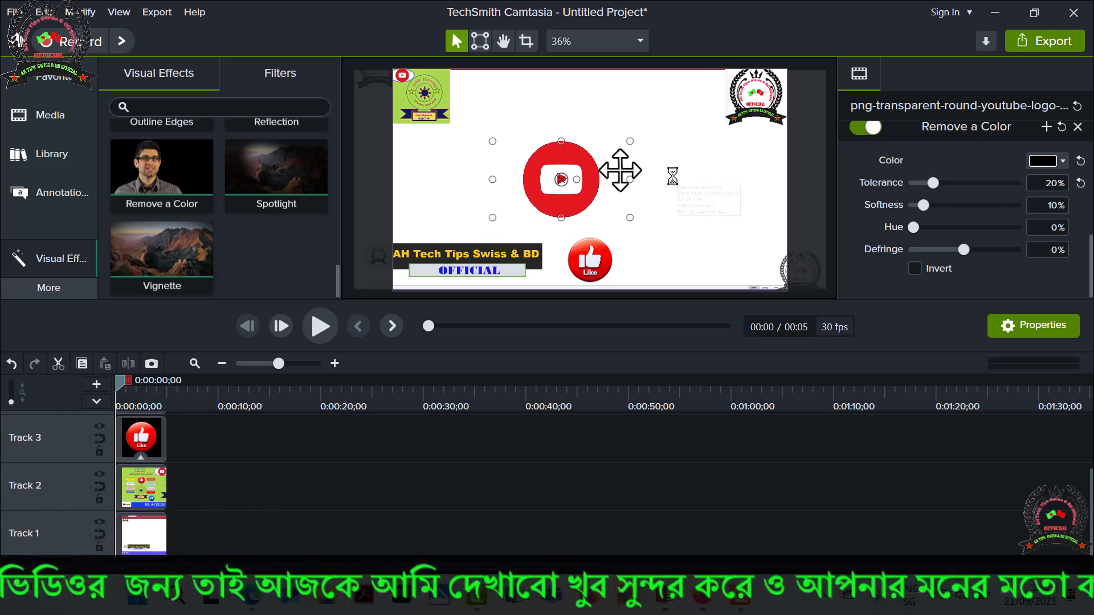
Shrink the YouTube logo and place it in the lower-right corner of the canvas, beside the frame's edge.
{"action": "left_click_drag", "start_coordinate": [630, 218], "coordinate": [562, 179]}
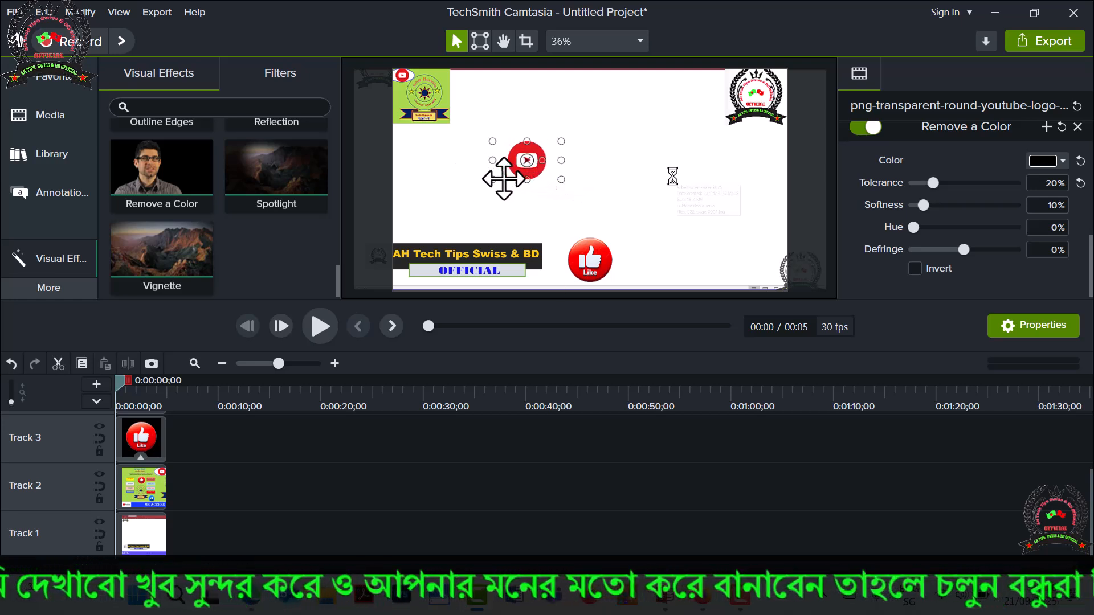
{"action": "left_click_drag", "start_coordinate": [504, 178], "coordinate": [744, 287]}
{"action": "left_click", "coordinate": [732, 220]}
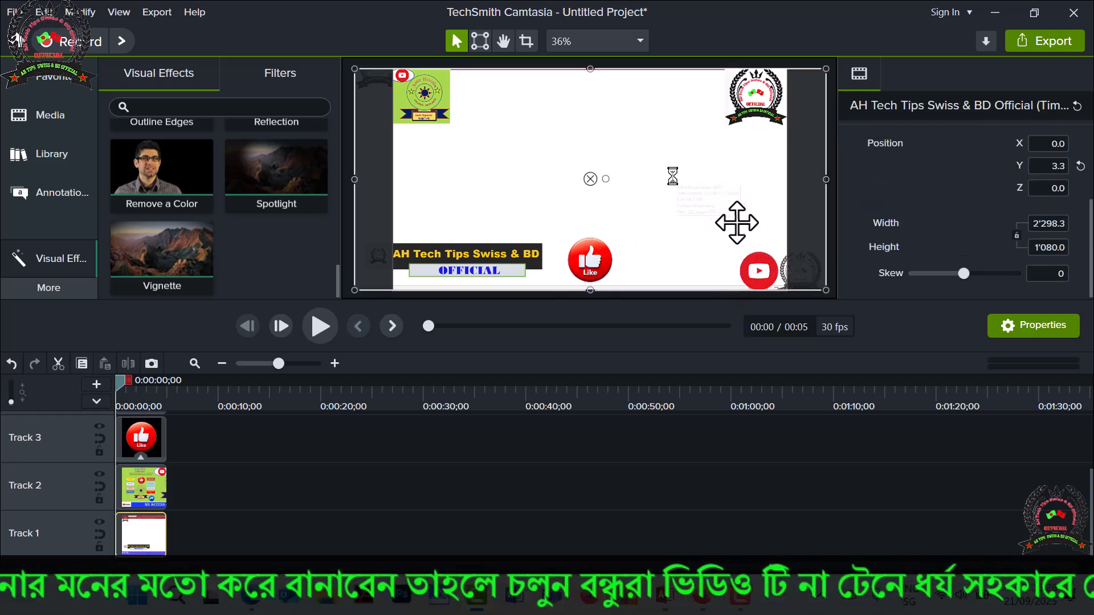
{"action": "left_click", "coordinate": [761, 259]}
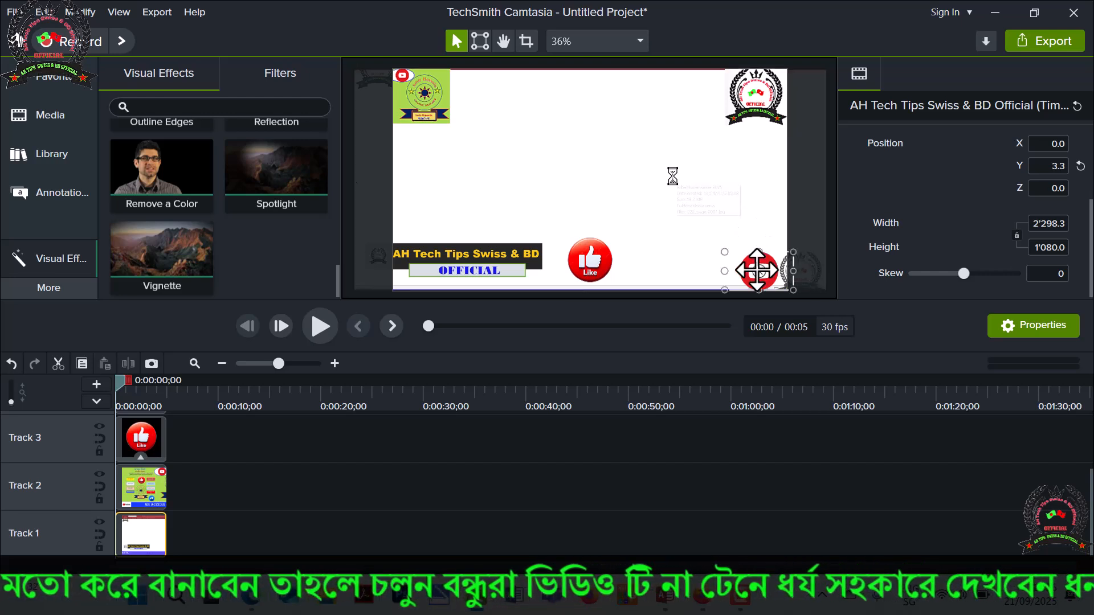
{"action": "left_click_drag", "start_coordinate": [724, 250], "coordinate": [738, 259]}
{"action": "left_click", "coordinate": [747, 230]}
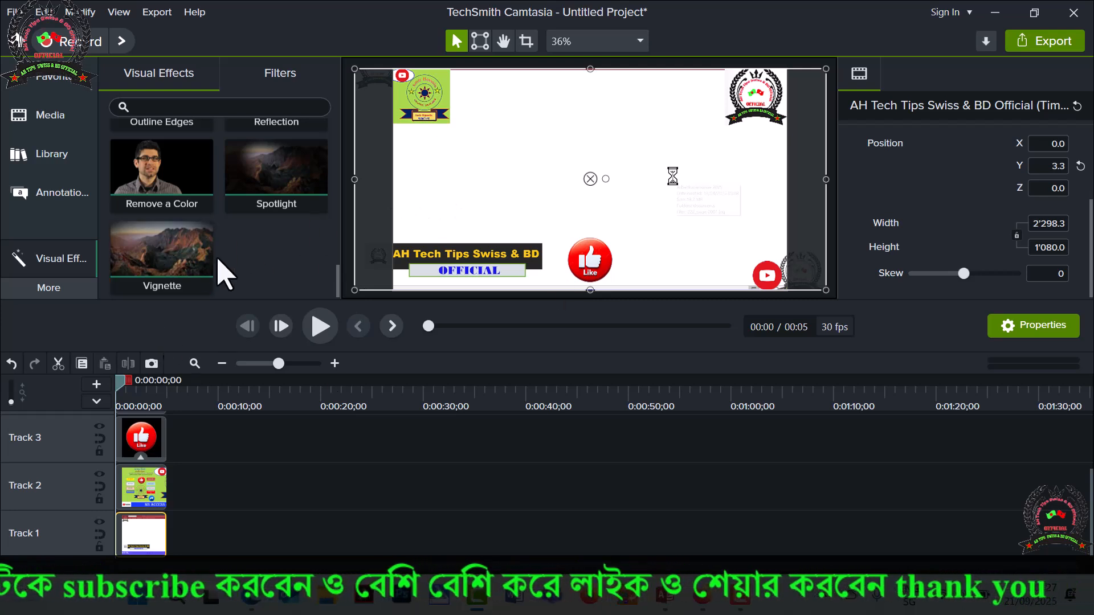
{"action": "left_click", "coordinate": [64, 119]}
{"action": "scroll", "coordinate": [229, 191], "scroll_direction": "up", "scroll_amount": 3}
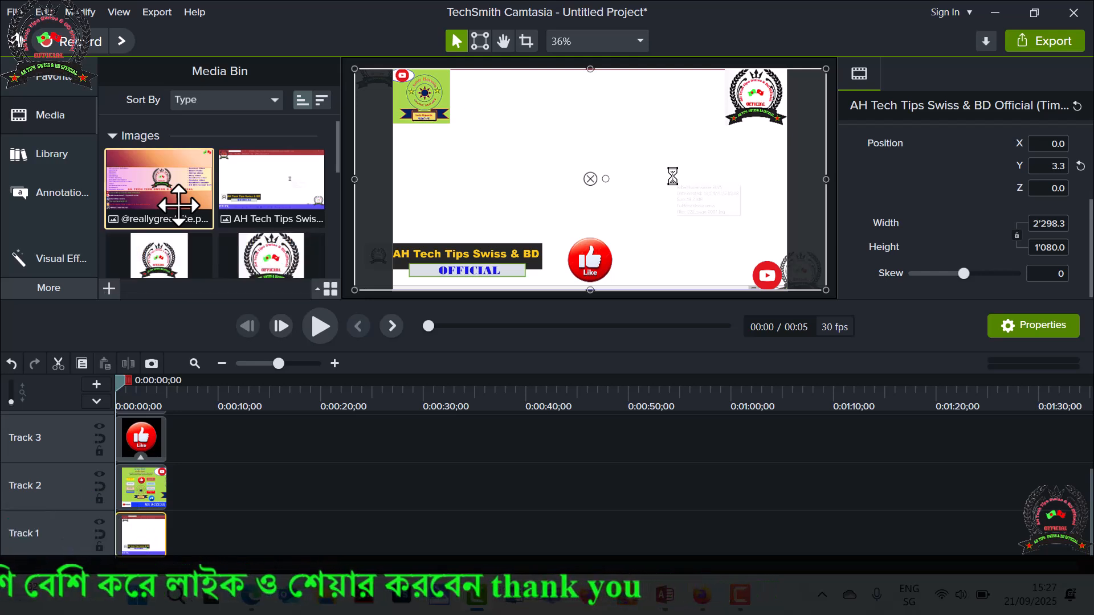
{"action": "left_click_drag", "start_coordinate": [218, 218], "coordinate": [645, 213]}
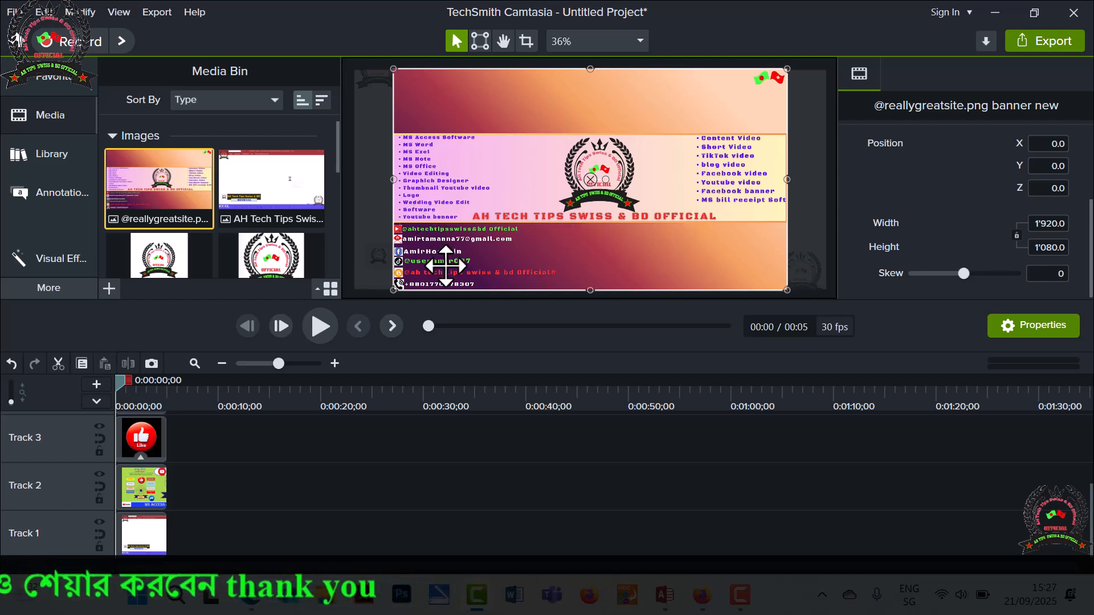
{"action": "left_click", "coordinate": [155, 533]}
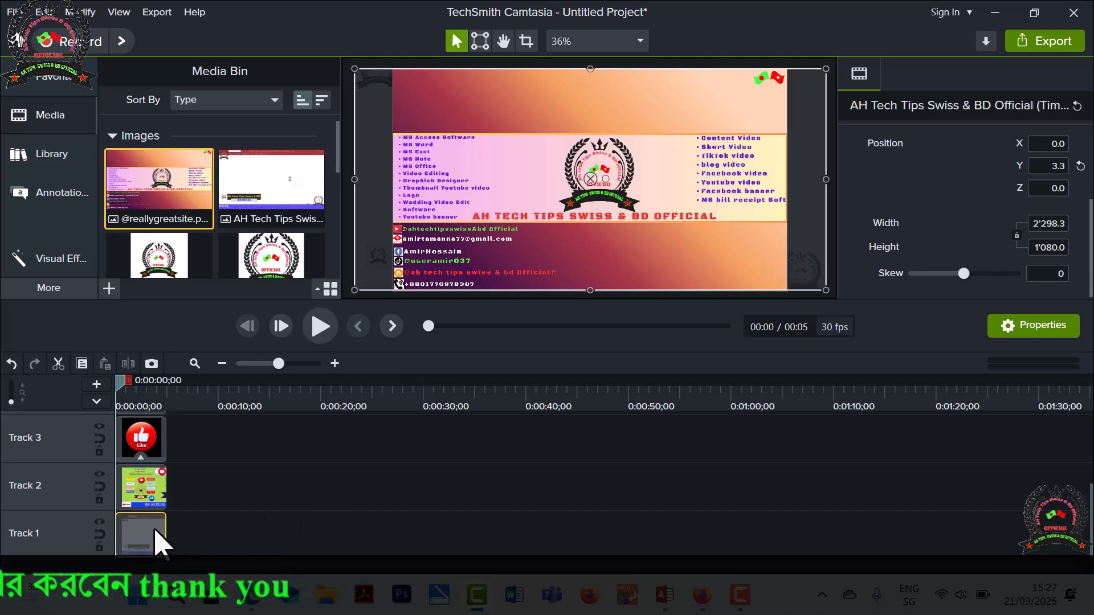
{"action": "key", "text": "Delete"}
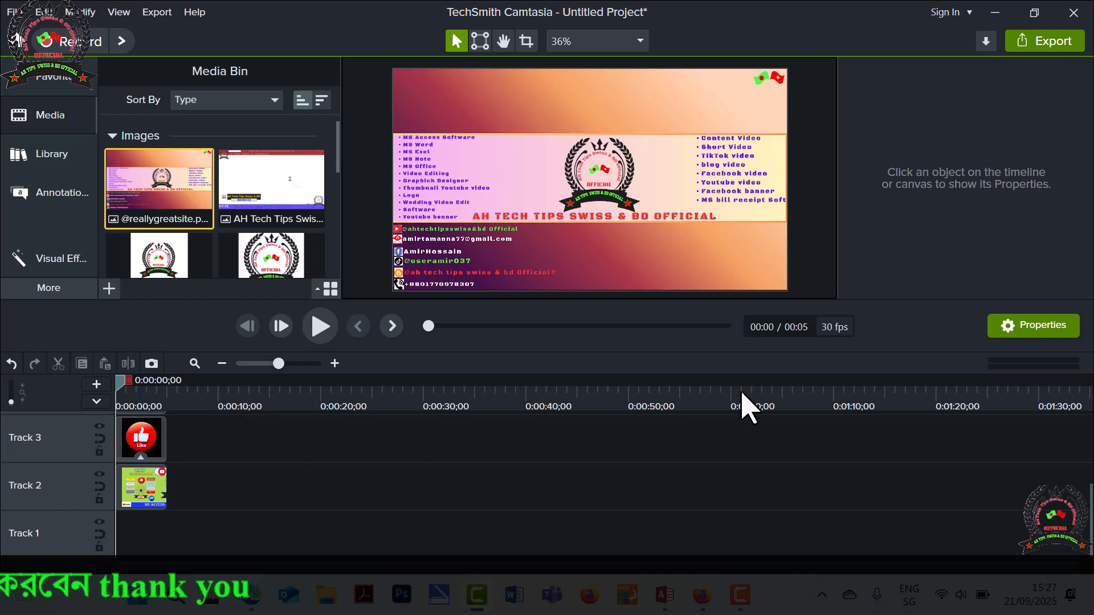
Send the banner image behind all the other objects on the canvas.
{"action": "right_click", "coordinate": [661, 270]}
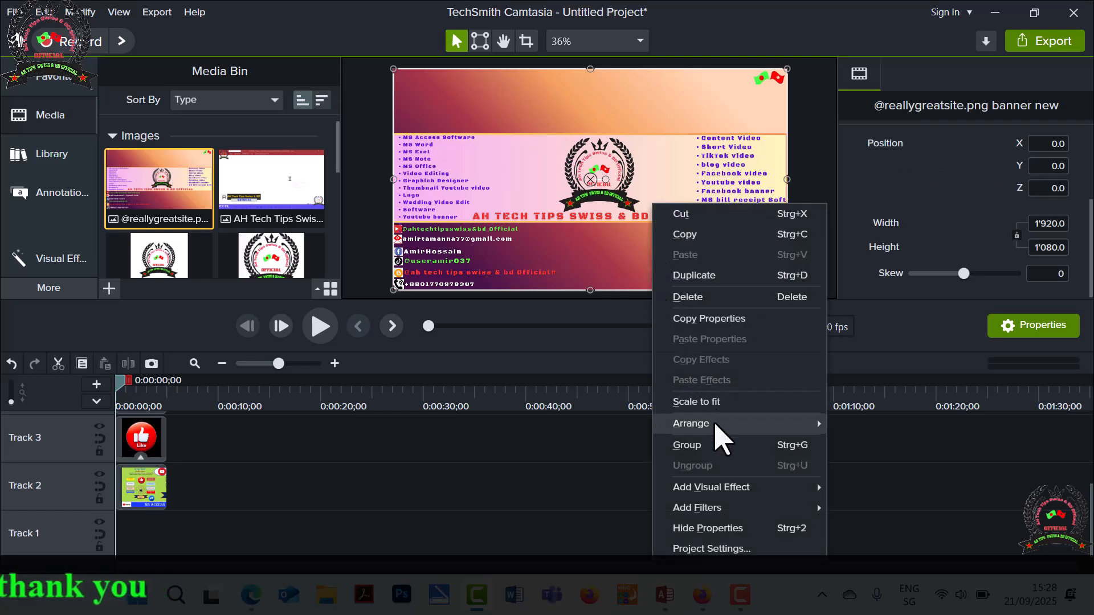
{"action": "mouse_move", "coordinate": [717, 424]}
{"action": "left_click", "coordinate": [875, 484]}
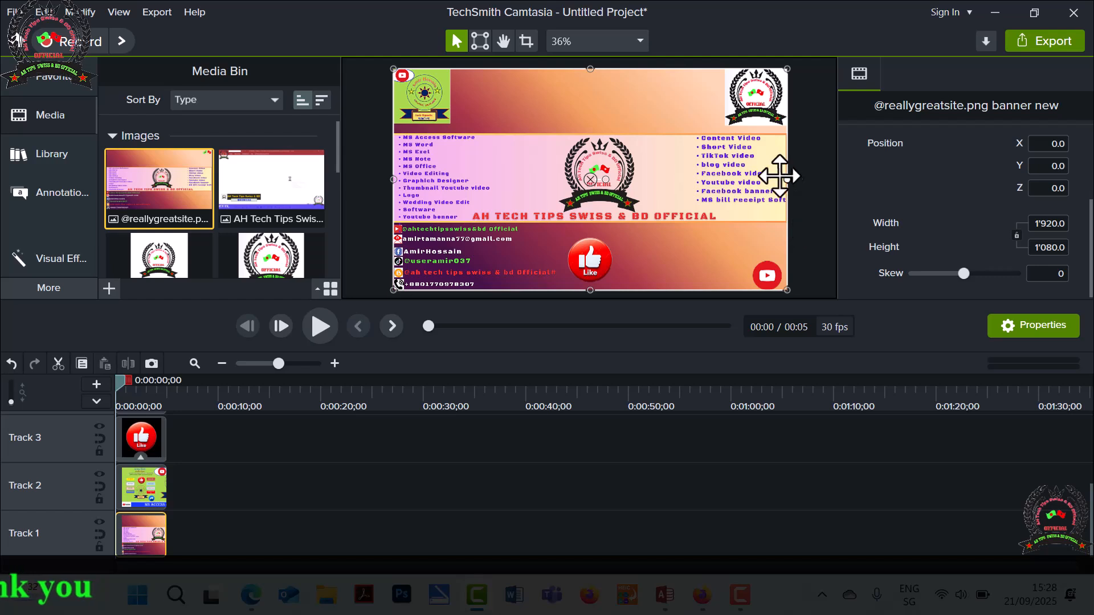
Enlarge the upper-right channel logo to about 590 × 540 and remove its white (#FFFFFF) background with Remove a Color at 17% tolerance.
{"action": "left_click", "coordinate": [729, 122]}
{"action": "left_click_drag", "start_coordinate": [723, 126], "coordinate": [665, 180]}
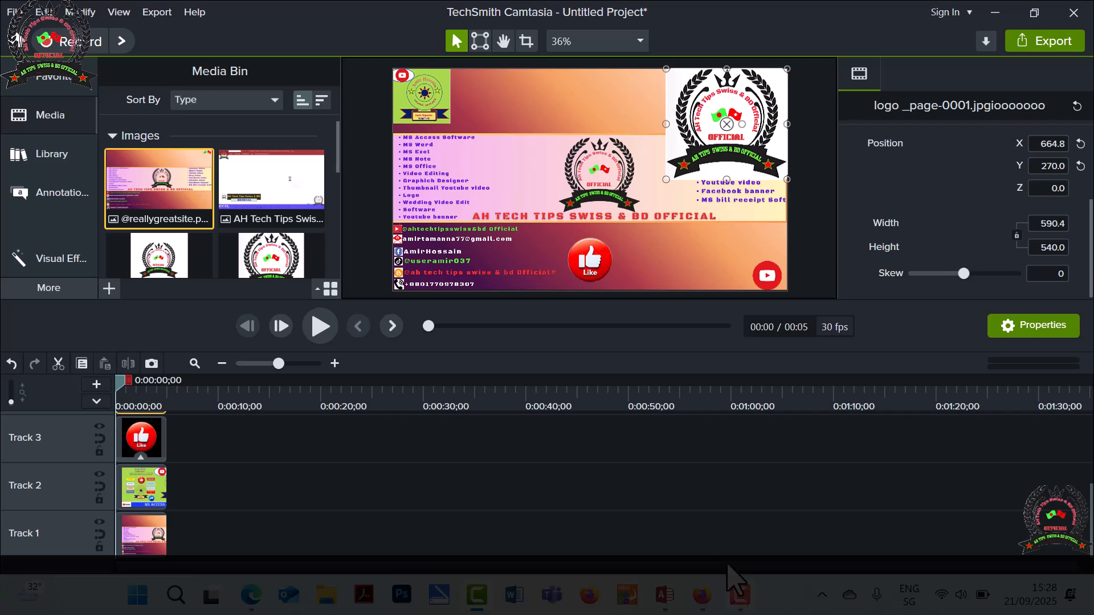
{"action": "left_click", "coordinate": [57, 265]}
{"action": "left_click_drag", "start_coordinate": [159, 260], "coordinate": [744, 112]}
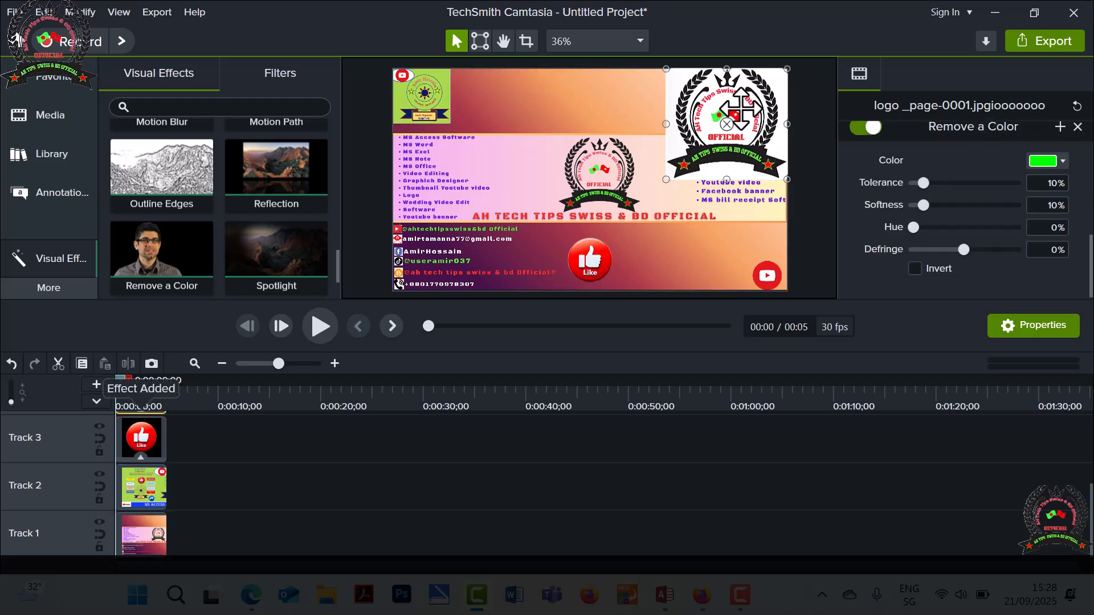
{"action": "left_click", "coordinate": [1052, 163]}
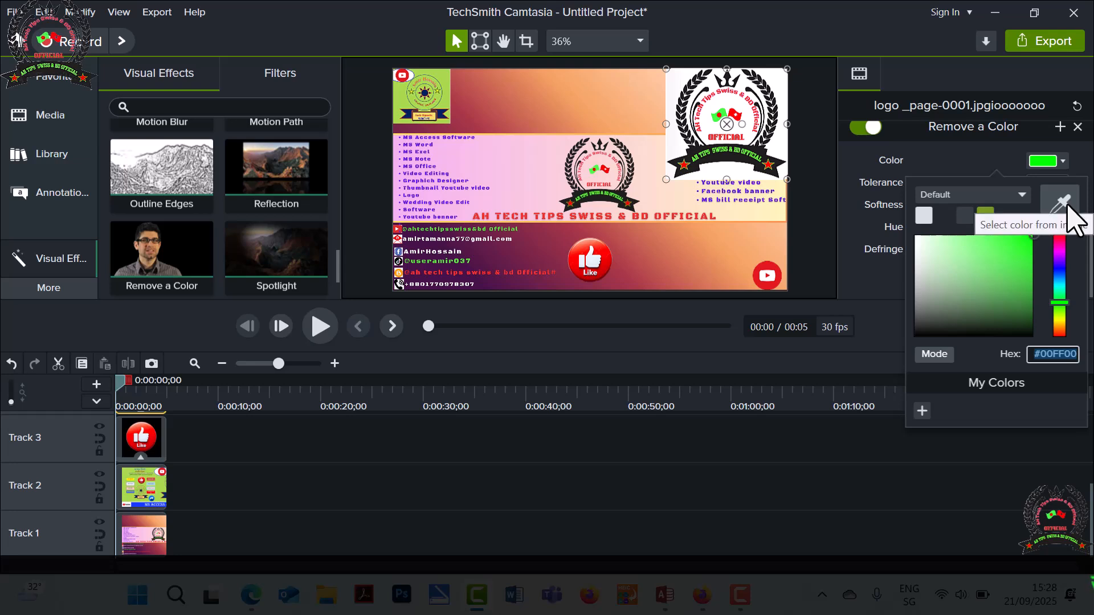
{"action": "left_click", "coordinate": [1068, 212]}
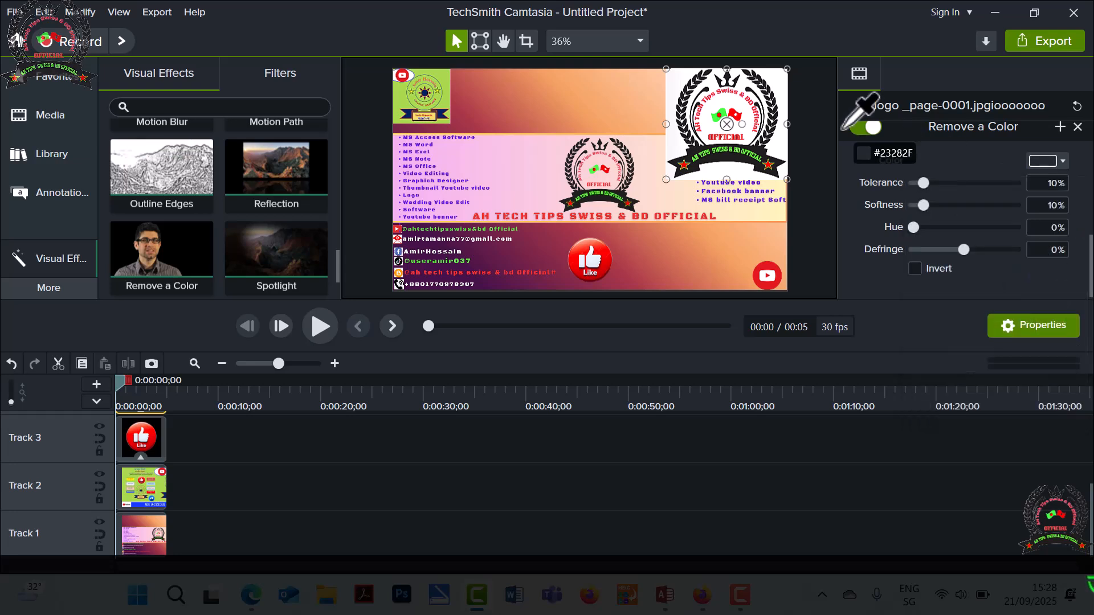
{"action": "left_click", "coordinate": [778, 84]}
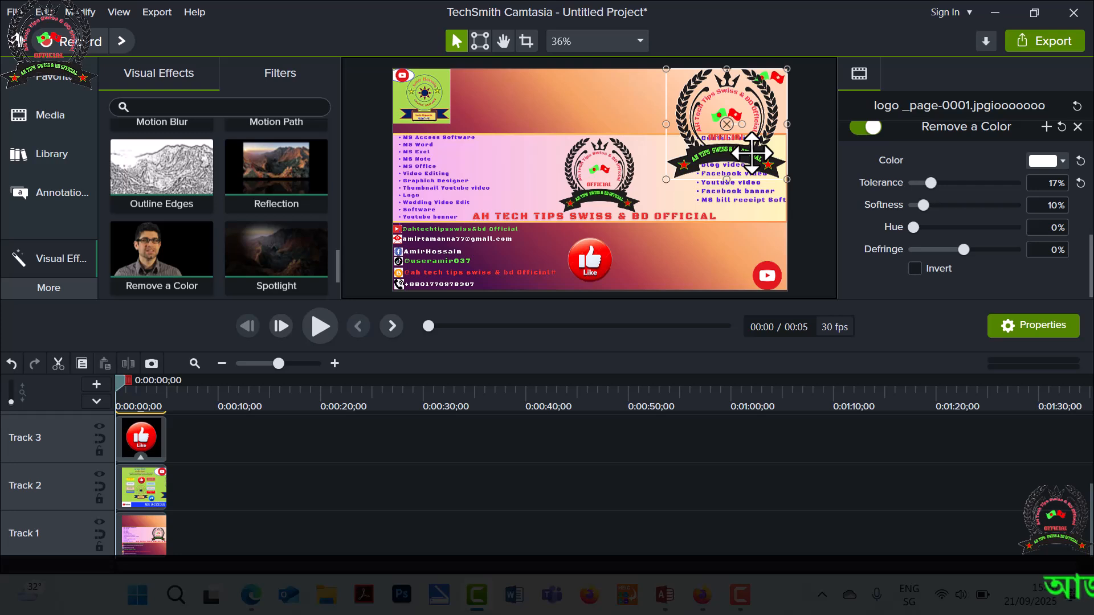
Delete the green logo image and put the channel logo, scaled down, in its place in the canvas's upper-left corner.
{"action": "left_click_drag", "start_coordinate": [666, 180], "coordinate": [474, 116]}
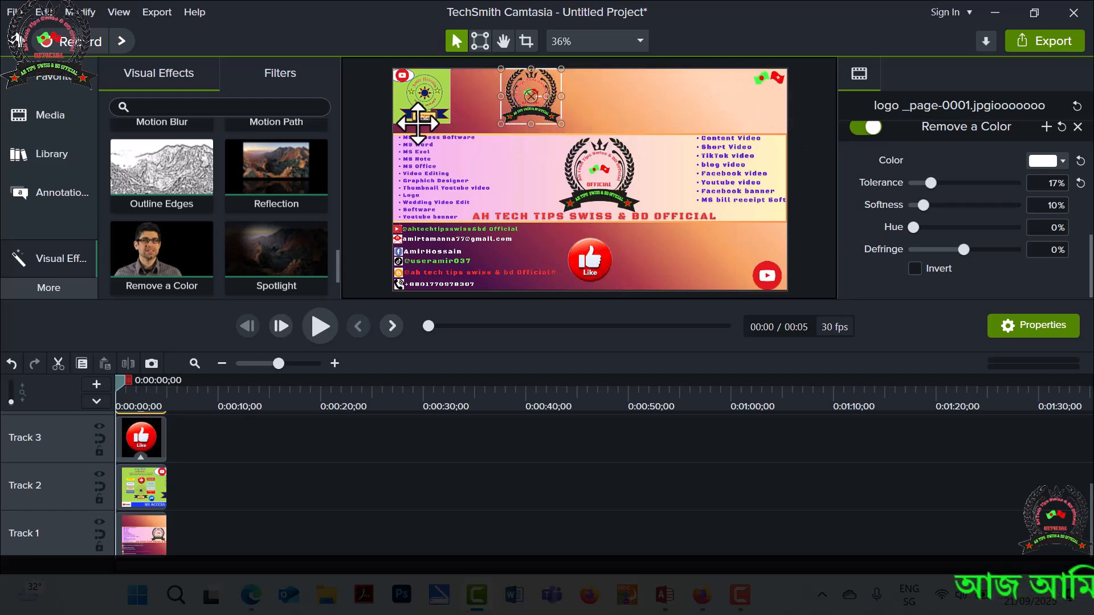
{"action": "left_click", "coordinate": [421, 106]}
{"action": "key", "text": "Delete"}
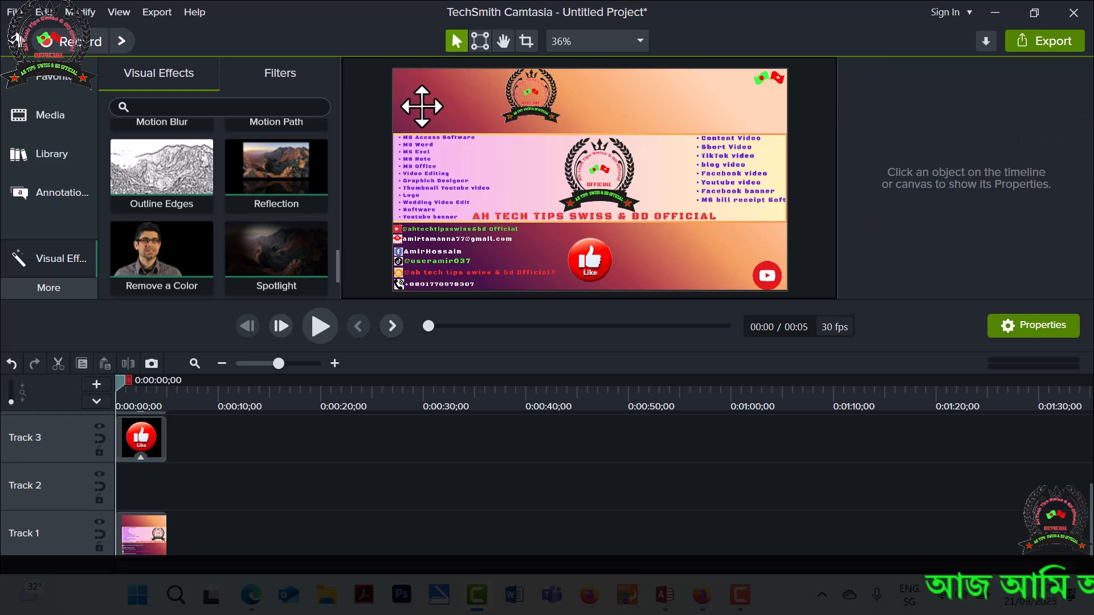
{"action": "left_click_drag", "start_coordinate": [529, 118], "coordinate": [442, 113]}
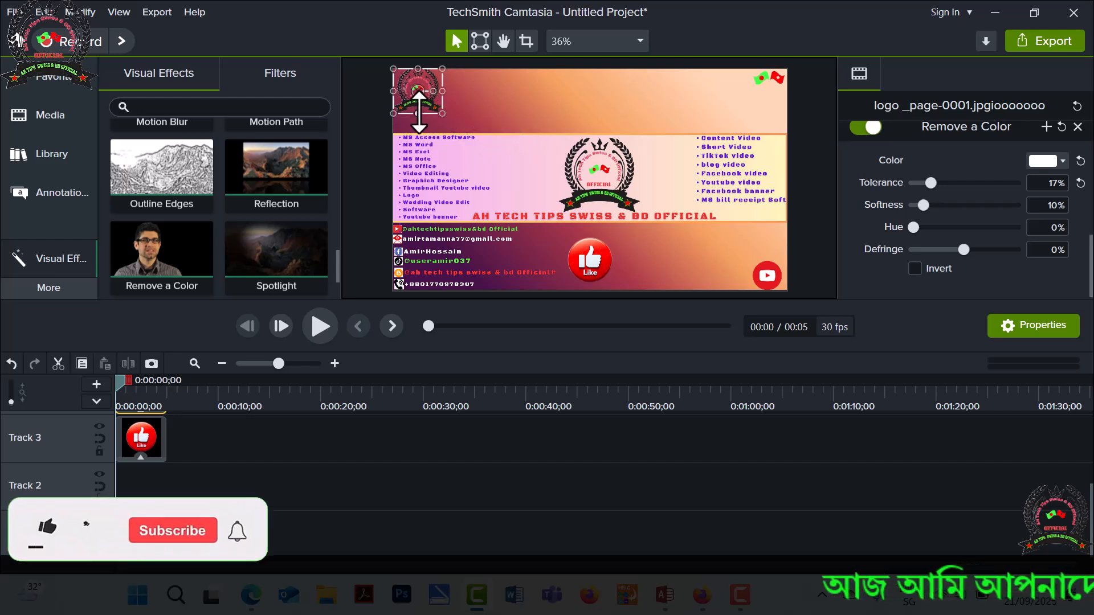
{"action": "left_click", "coordinate": [557, 115]}
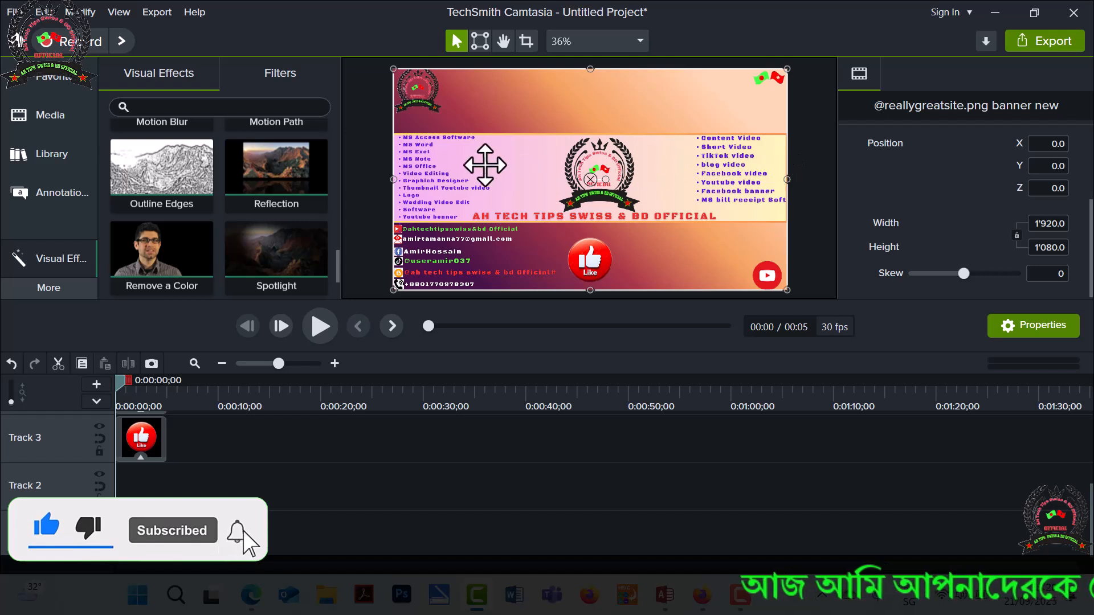
Set the Remove a Color tolerance of the upper-left channel logo to 18%.
{"action": "left_click", "coordinate": [411, 88]}
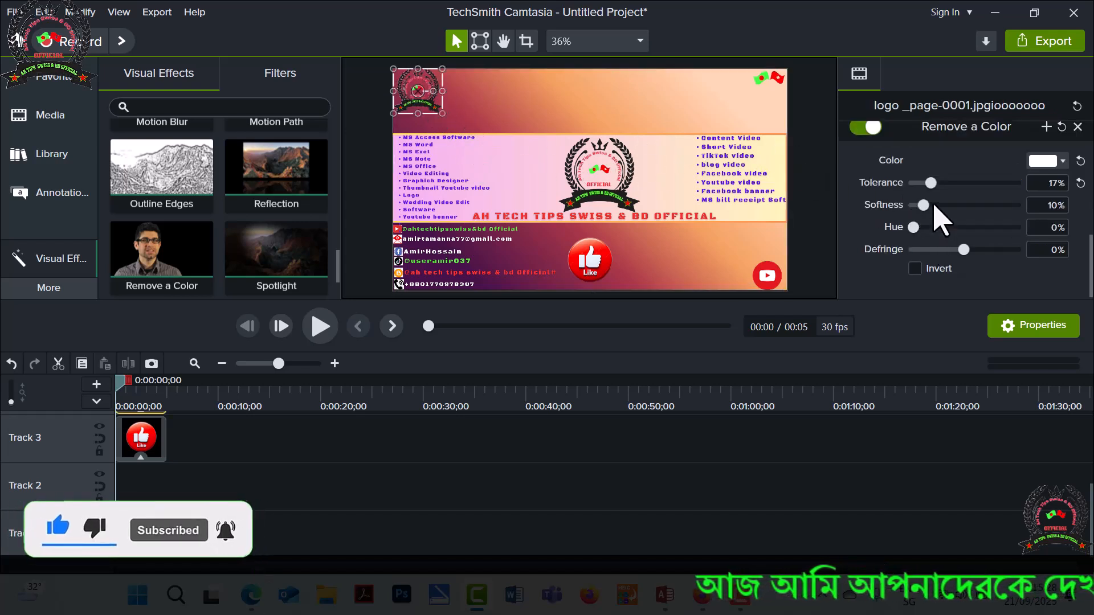
{"action": "left_click_drag", "start_coordinate": [929, 183], "coordinate": [936, 183]}
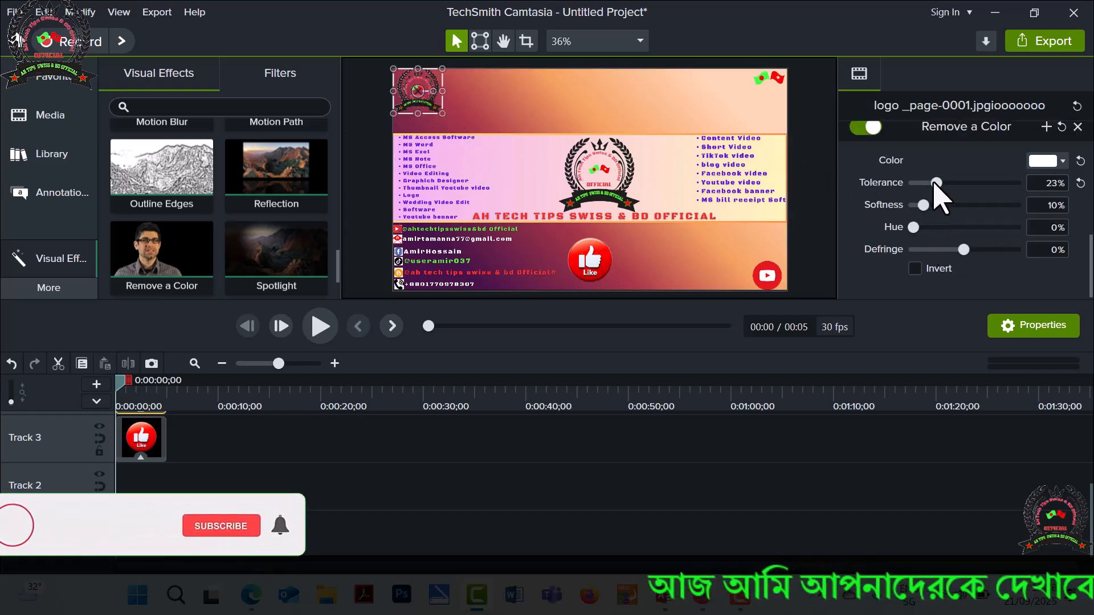
{"action": "left_click", "coordinate": [636, 91]}
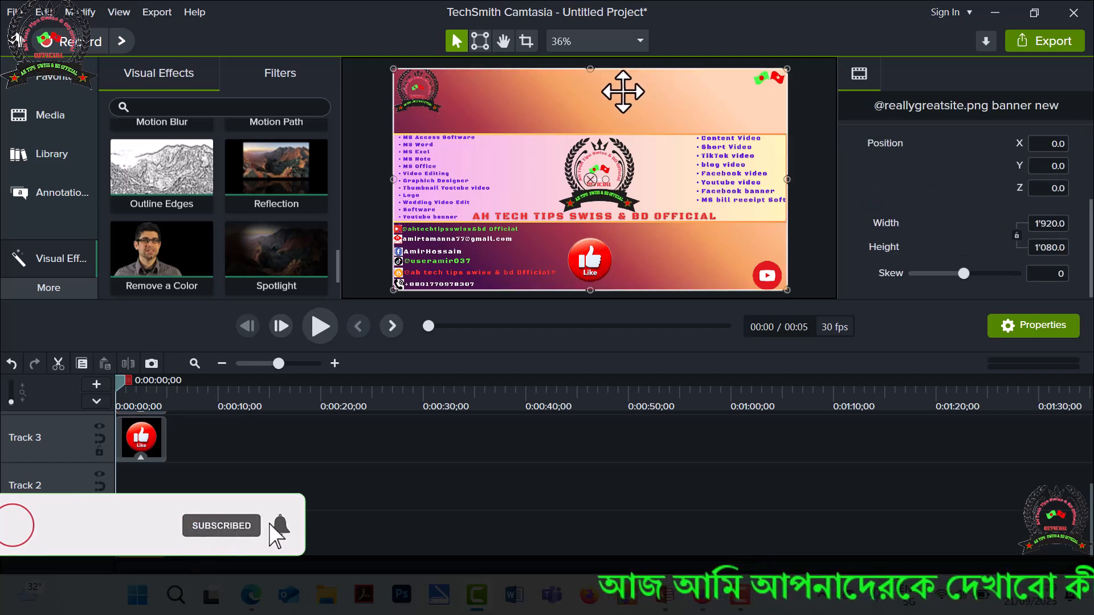
{"action": "left_click", "coordinate": [413, 99]}
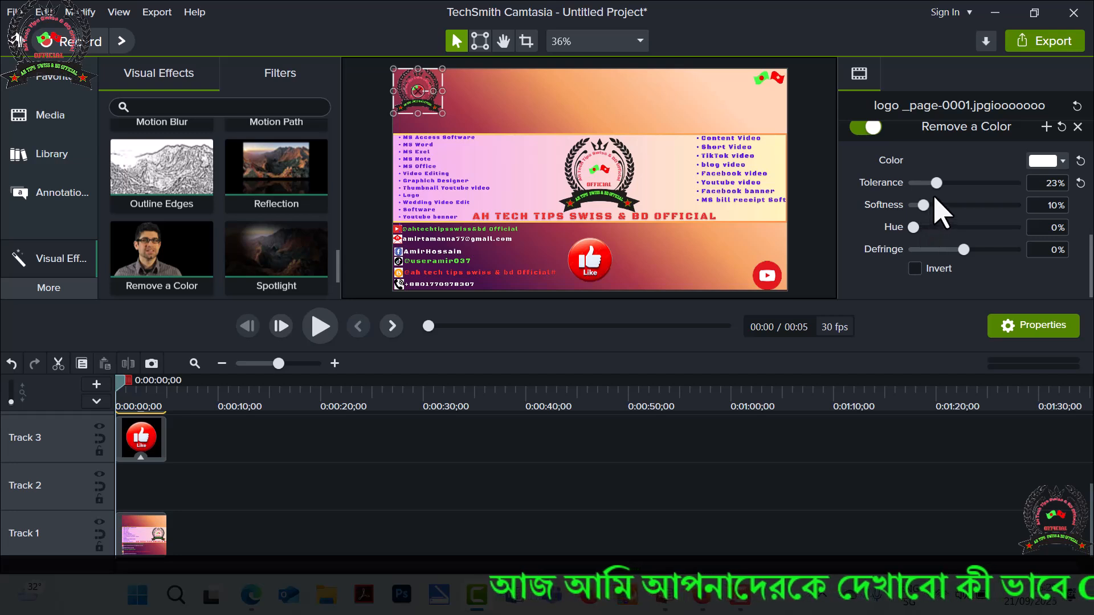
{"action": "left_click_drag", "start_coordinate": [937, 187], "coordinate": [932, 189]}
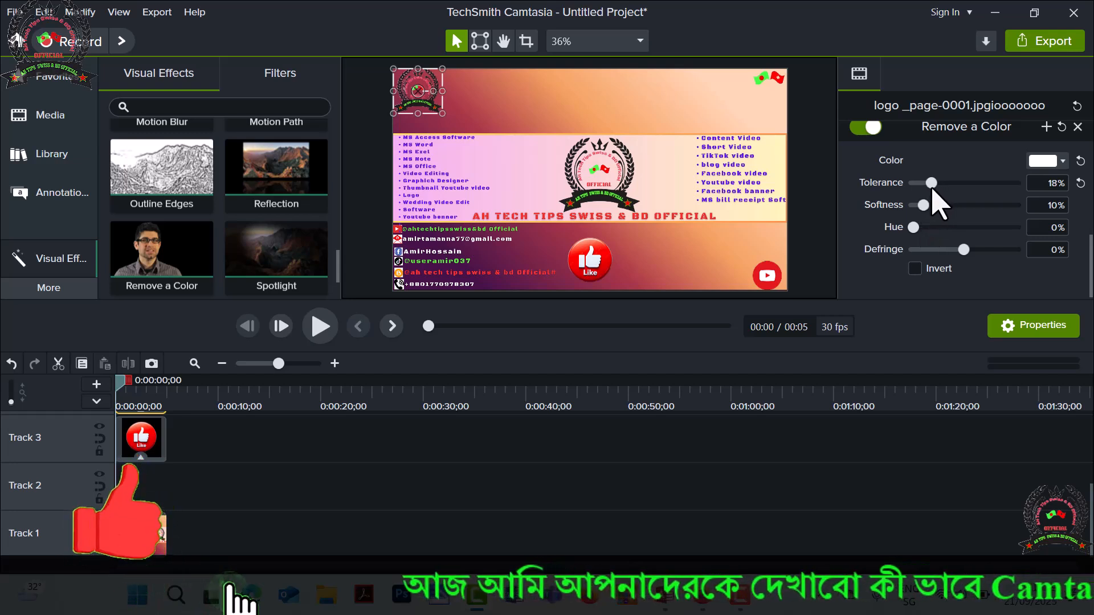
{"action": "left_click", "coordinate": [708, 113]}
Scale down the red Like icon near the lower edge of the canvas.
{"action": "left_click", "coordinate": [592, 259]}
{"action": "mouse_move", "coordinate": [561, 233]}
{"action": "left_mouse_down"}
{"action": "mouse_move", "coordinate": [547, 219]}
{"action": "mouse_move", "coordinate": [572, 243]}
{"action": "left_mouse_up"}
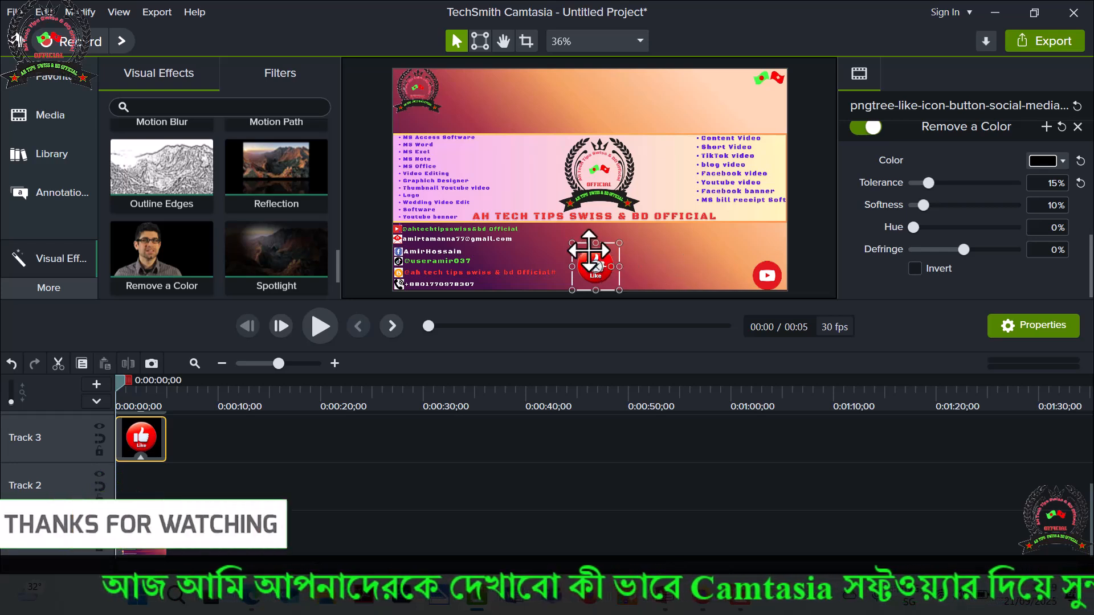
Move the red Like icon next to the YouTube icon in the canvas's lower-right corner.
{"action": "left_click_drag", "start_coordinate": [593, 254], "coordinate": [705, 249]}
{"action": "left_click", "coordinate": [707, 238]}
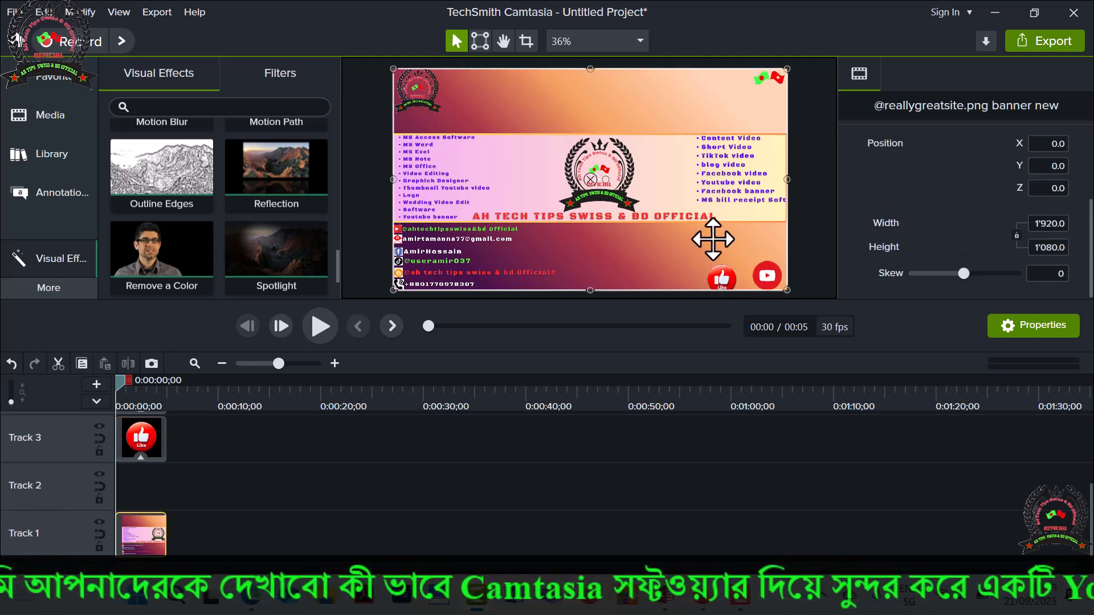
{"action": "left_click", "coordinate": [719, 278]}
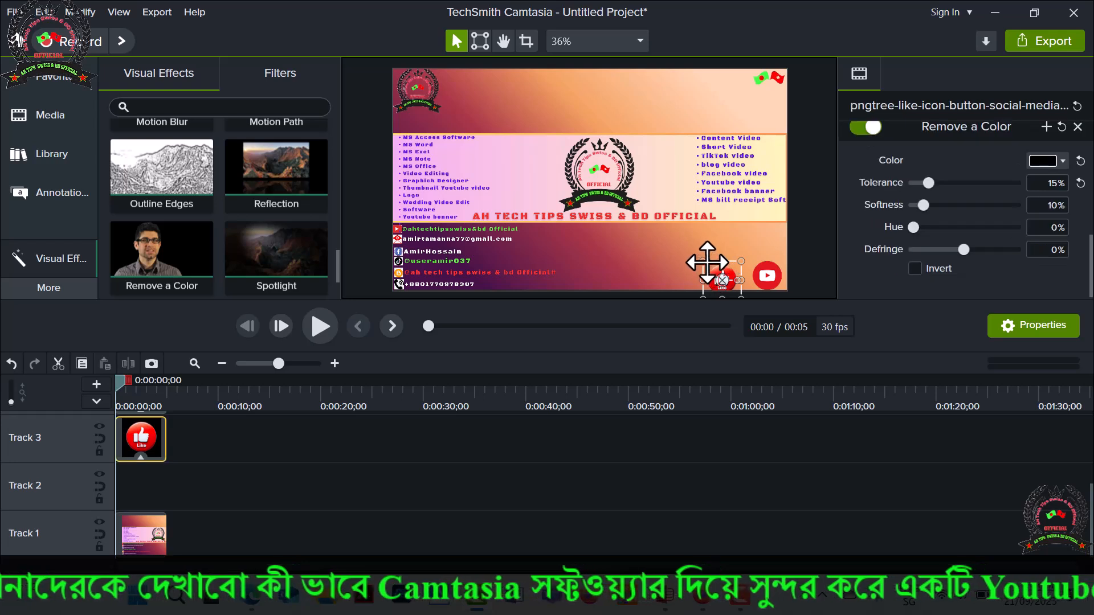
{"action": "mouse_move", "coordinate": [703, 262]}
{"action": "left_mouse_down"}
{"action": "mouse_move", "coordinate": [693, 251]}
{"action": "mouse_move", "coordinate": [713, 263]}
{"action": "left_mouse_up"}
{"action": "left_click", "coordinate": [713, 238]}
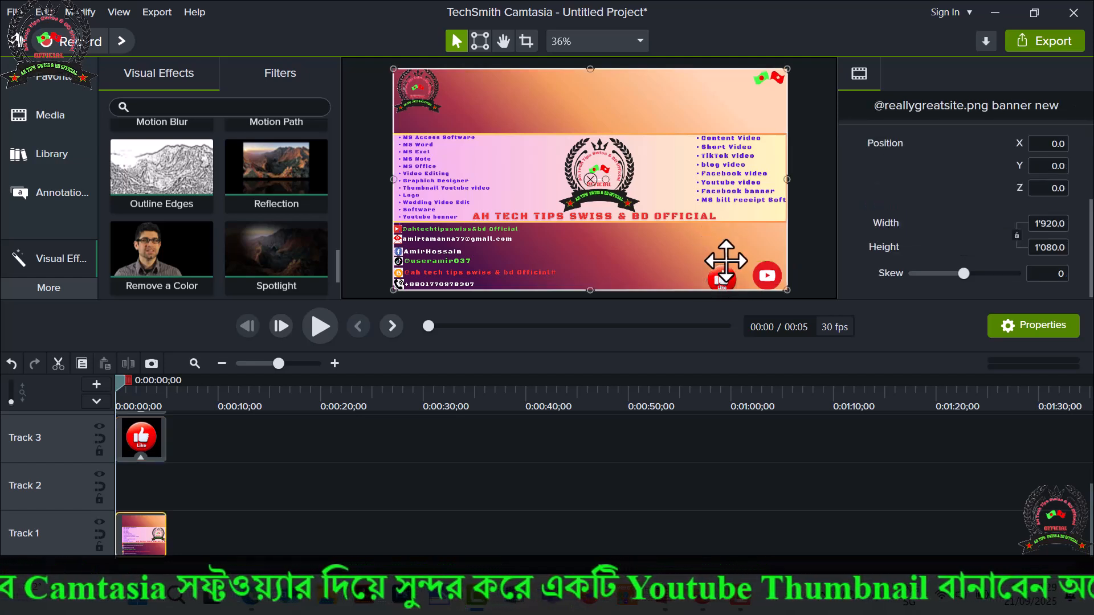
{"action": "left_click", "coordinate": [761, 266]}
{"action": "left_click_drag", "start_coordinate": [740, 261], "coordinate": [742, 263]}
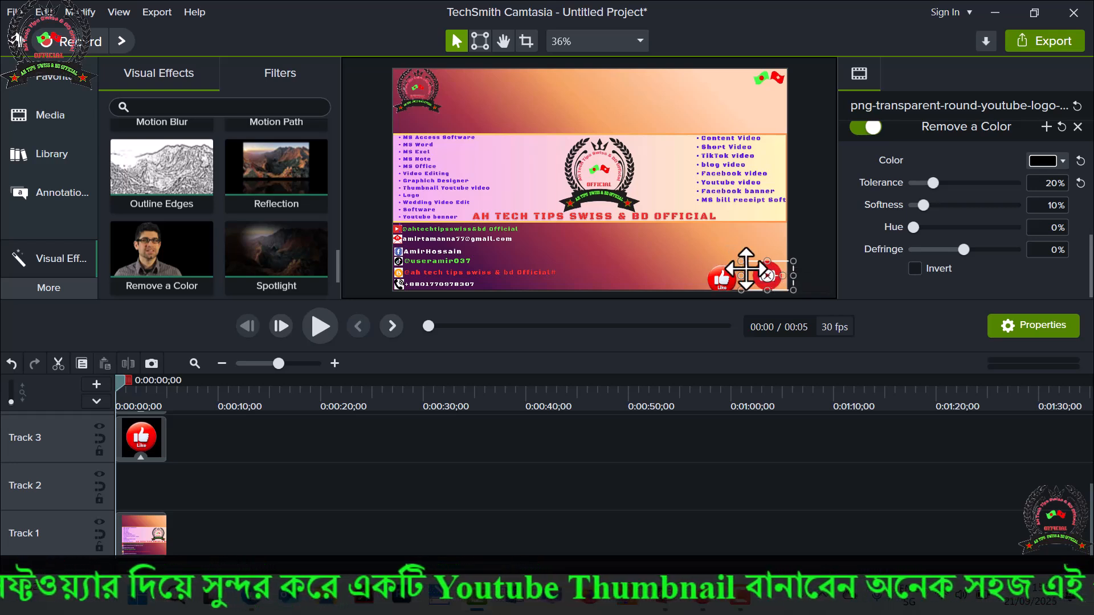
{"action": "left_click", "coordinate": [646, 247]}
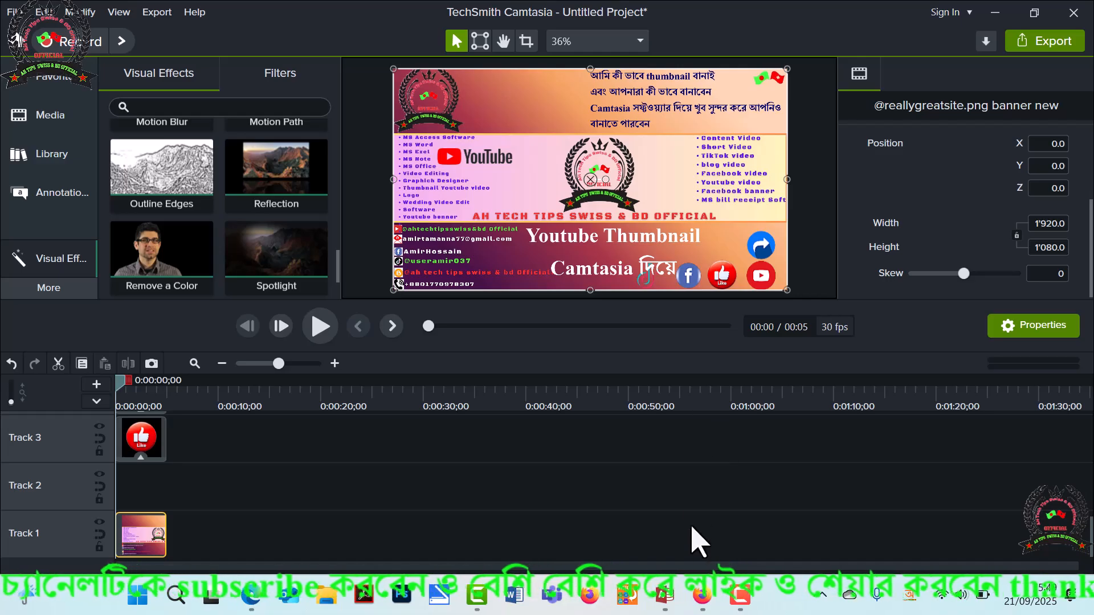
Minimize the Camtasia editor and bring the finished thumbnail image, নিউ youtube thumbnail.png, to the front in the Photos viewer.
{"action": "left_click", "coordinate": [730, 598]}
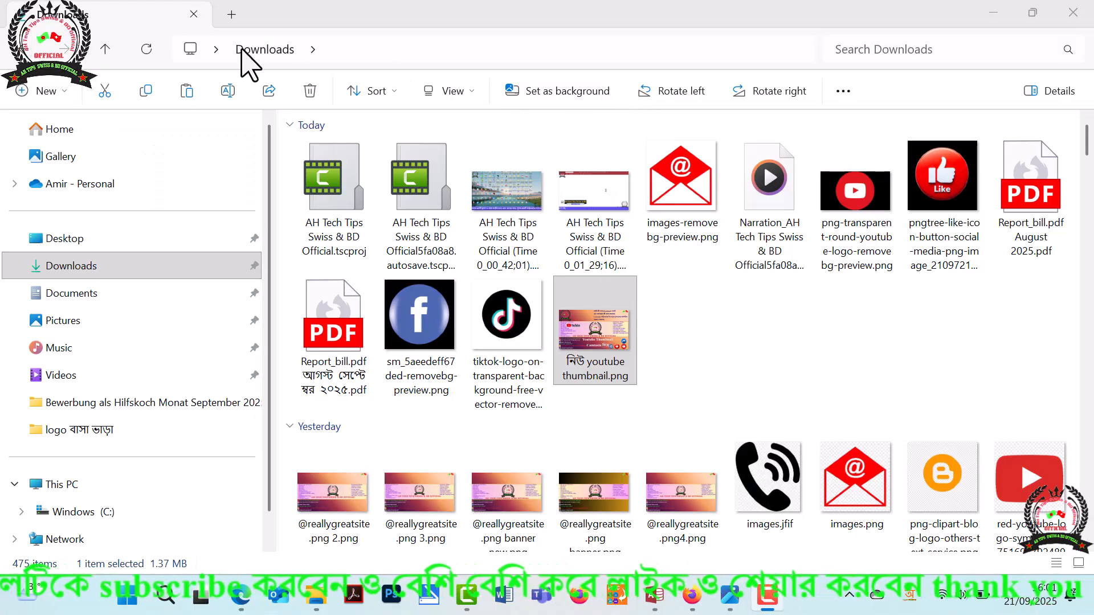
{"action": "left_click", "coordinate": [466, 595]}
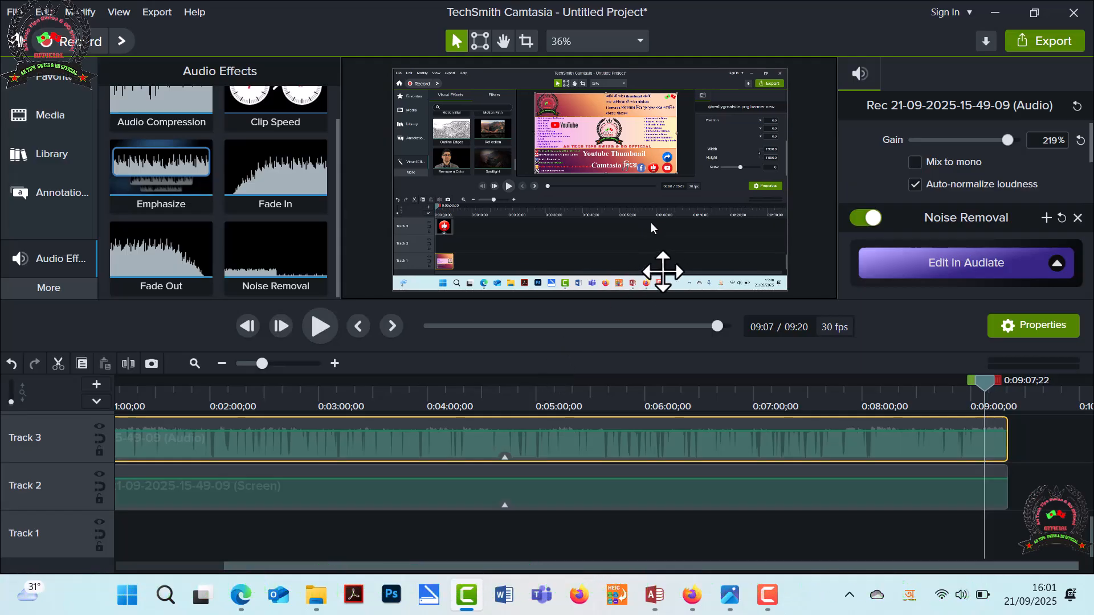
{"action": "left_click", "coordinate": [994, 13]}
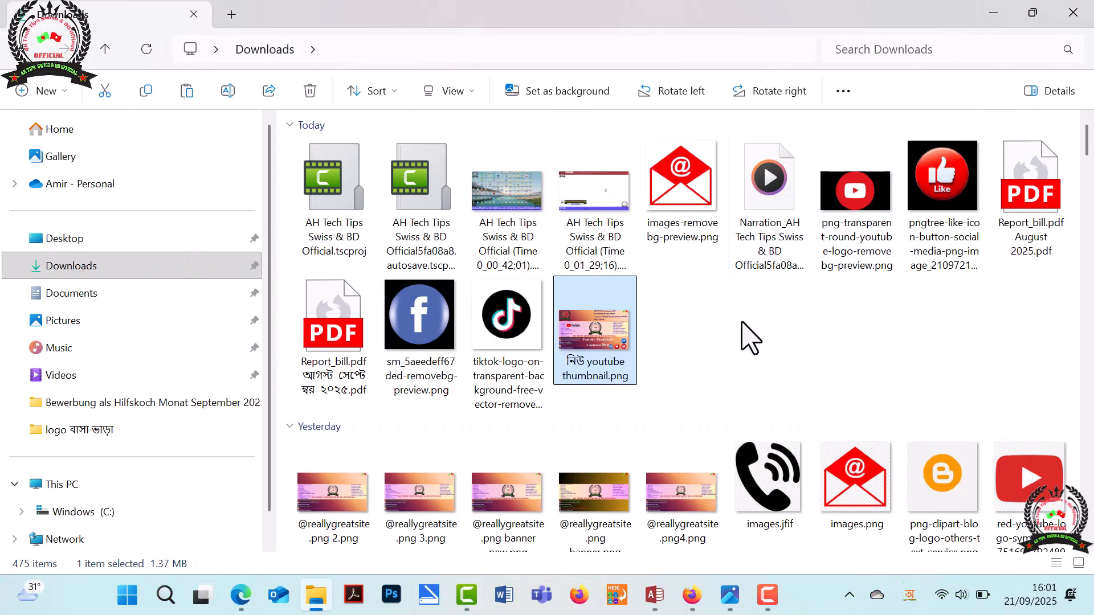
{"action": "left_click", "coordinate": [735, 589]}
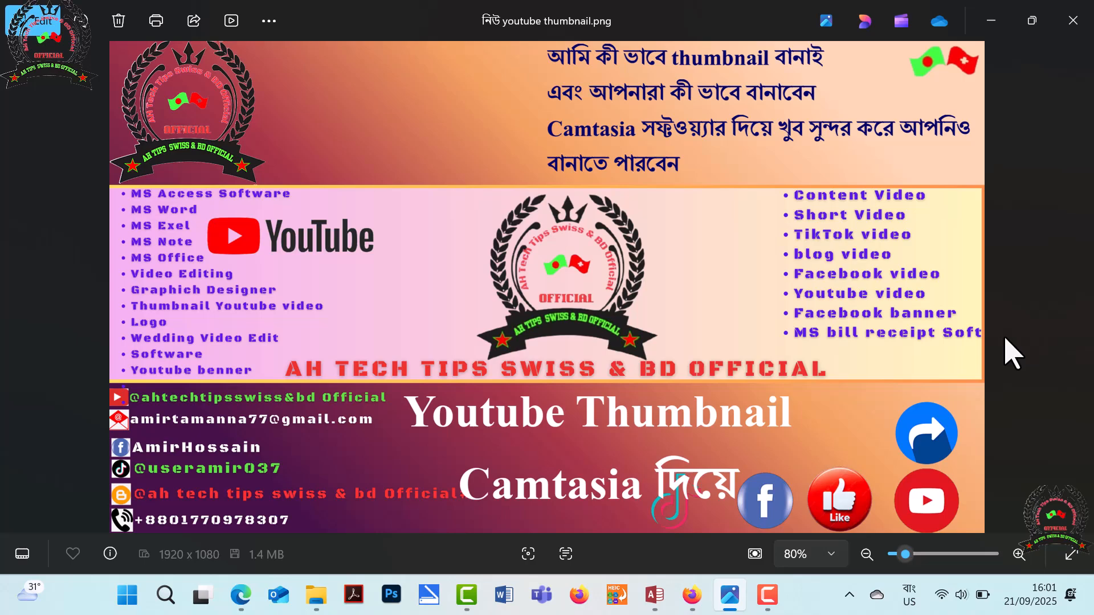
Examine the thumbnail image up close, checking its title text, logos, social icons and lists, and compare them with the full view.
{"action": "scroll", "coordinate": [950, 324], "scroll_direction": "up", "scroll_amount": 2}
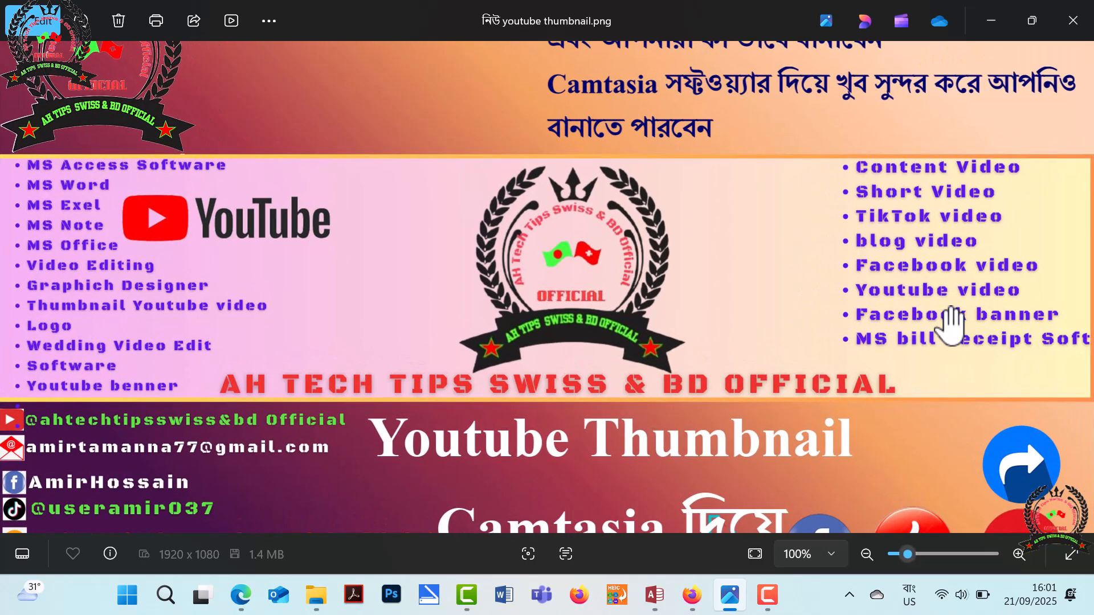
{"action": "scroll", "coordinate": [950, 324], "scroll_direction": "down", "scroll_amount": 1}
{"action": "scroll", "coordinate": [903, 328], "scroll_direction": "up", "scroll_amount": 5}
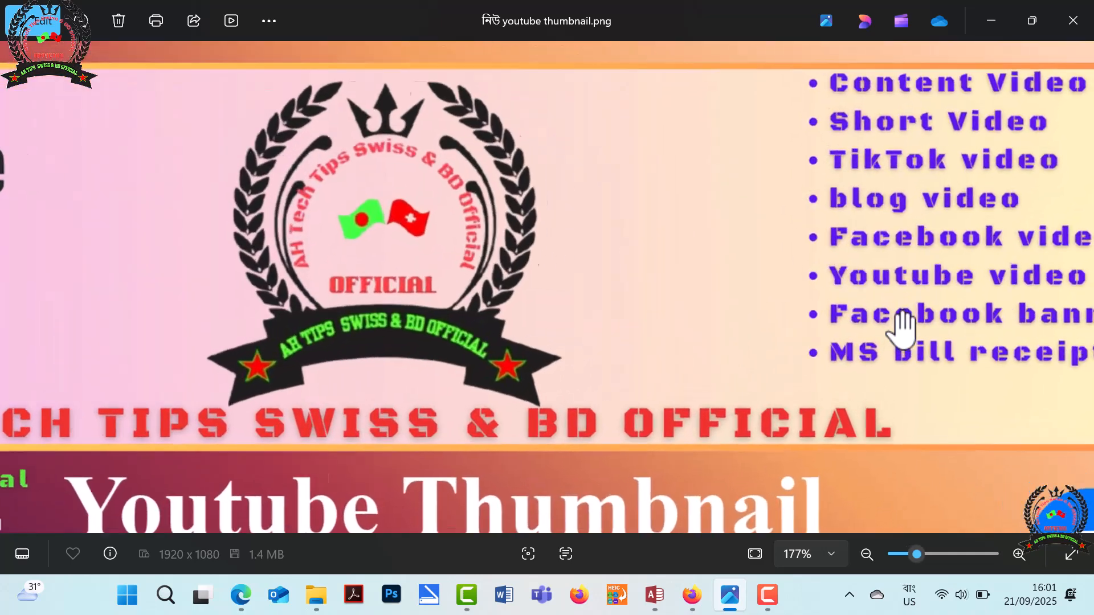
{"action": "left_click_drag", "start_coordinate": [816, 354], "coordinate": [953, 275]}
{"action": "left_click_drag", "start_coordinate": [924, 360], "coordinate": [415, 171]}
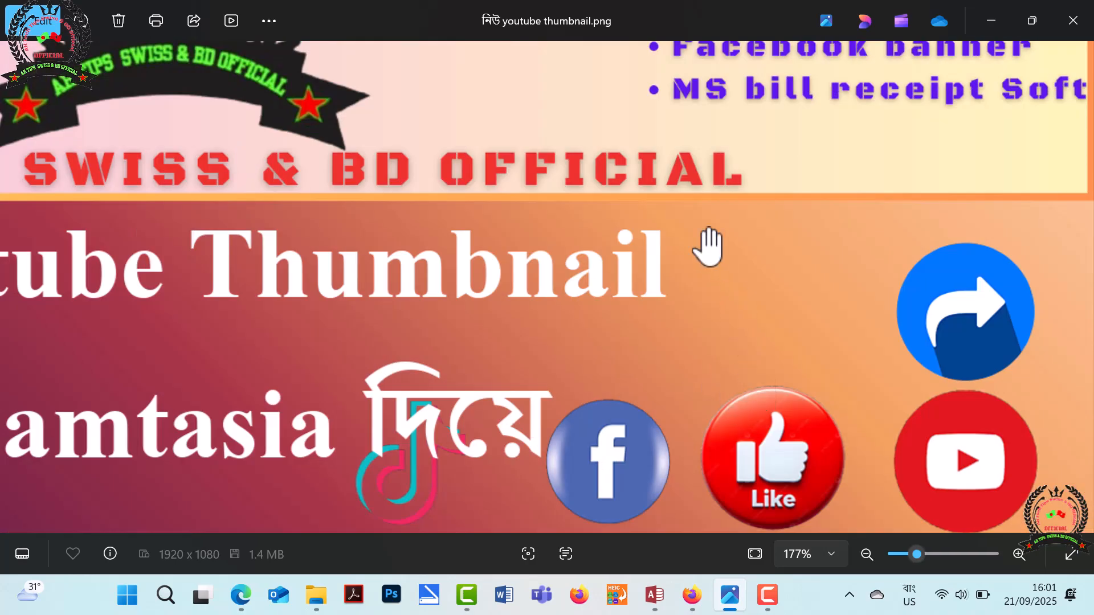
{"action": "left_click_drag", "start_coordinate": [710, 251], "coordinate": [802, 467]}
{"action": "left_click_drag", "start_coordinate": [611, 410], "coordinate": [394, 410]}
{"action": "left_click_drag", "start_coordinate": [425, 227], "coordinate": [450, 439]}
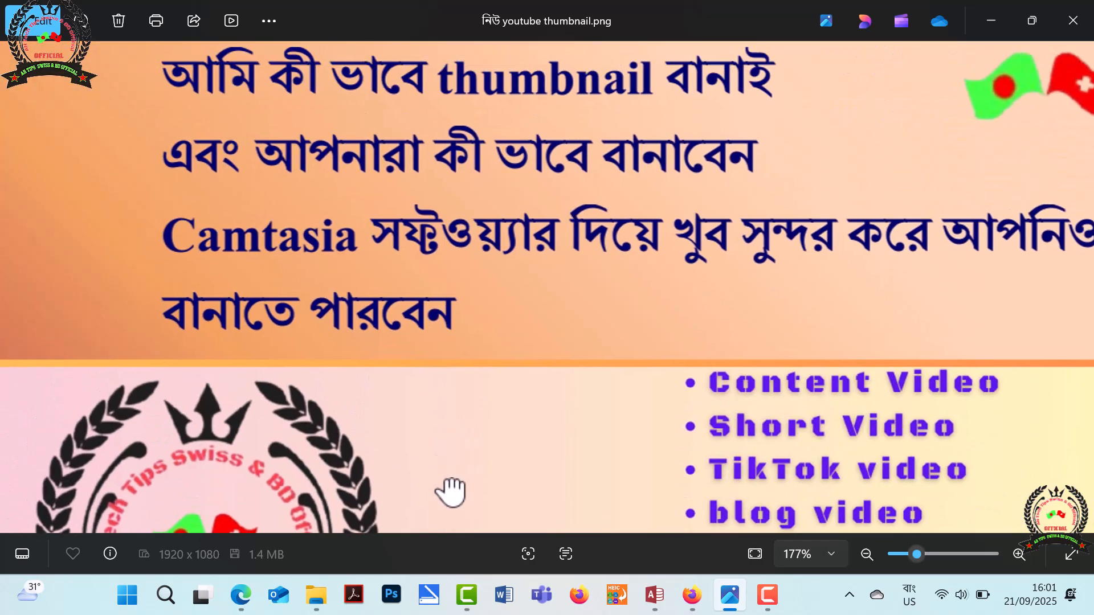
{"action": "left_click_drag", "start_coordinate": [480, 484], "coordinate": [959, 452]}
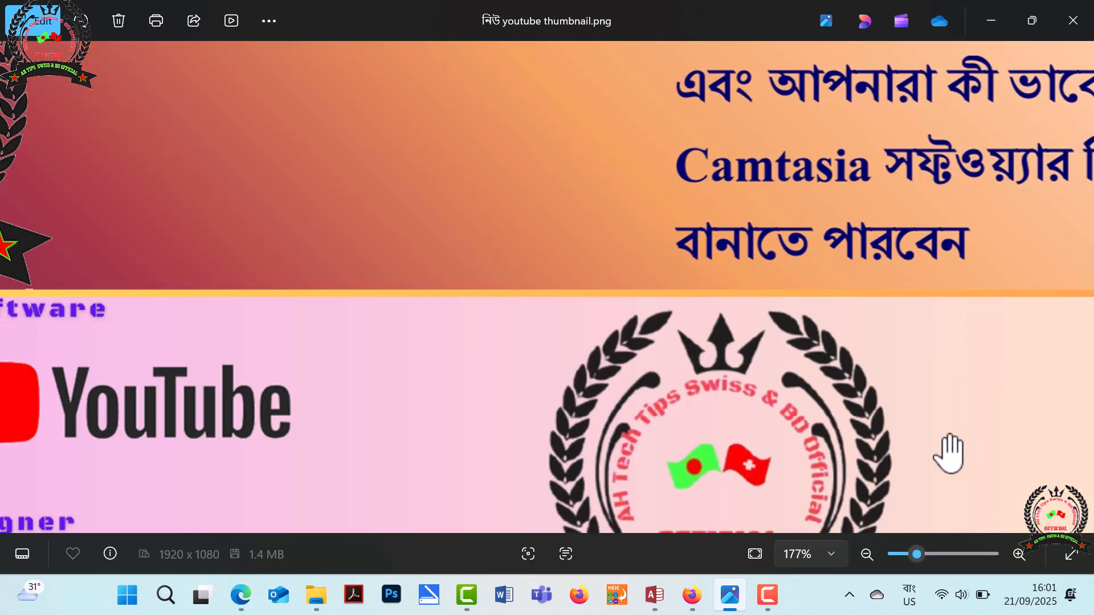
{"action": "left_click_drag", "start_coordinate": [590, 371], "coordinate": [502, 177]}
{"action": "left_click_drag", "start_coordinate": [374, 248], "coordinate": [686, 438]}
{"action": "scroll", "coordinate": [630, 236], "scroll_direction": "down", "scroll_amount": 5}
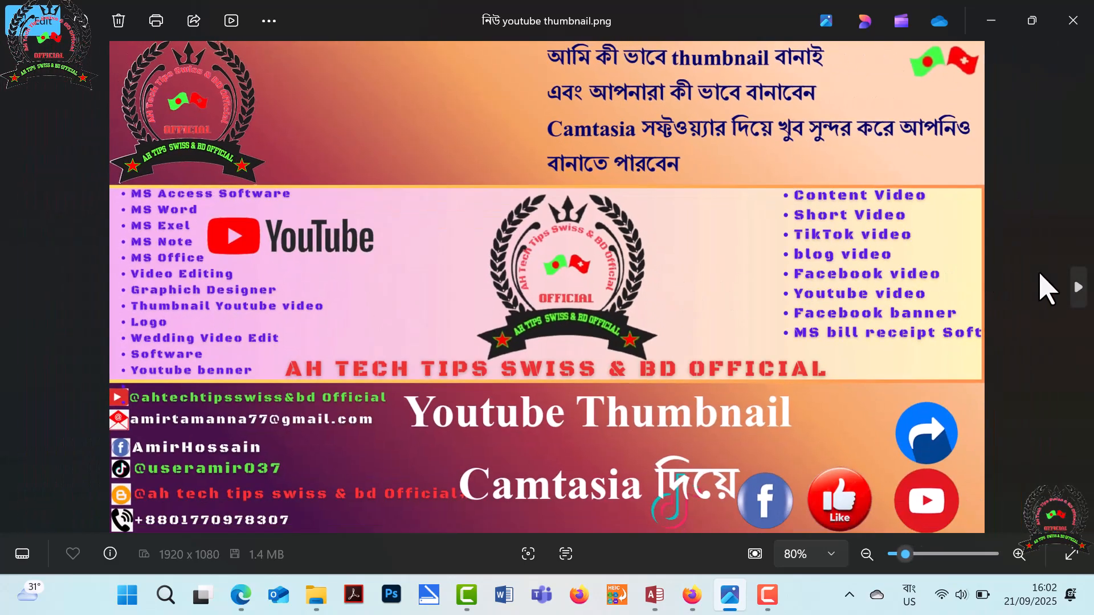
{"action": "scroll", "coordinate": [908, 277], "scroll_direction": "up", "scroll_amount": 3}
{"action": "scroll", "coordinate": [912, 281], "scroll_direction": "down", "scroll_amount": 3}
{"action": "scroll", "coordinate": [887, 302], "scroll_direction": "up", "scroll_amount": 3}
{"action": "scroll", "coordinate": [896, 302], "scroll_direction": "down", "scroll_amount": 1}
{"action": "scroll", "coordinate": [896, 302], "scroll_direction": "down", "scroll_amount": 2}
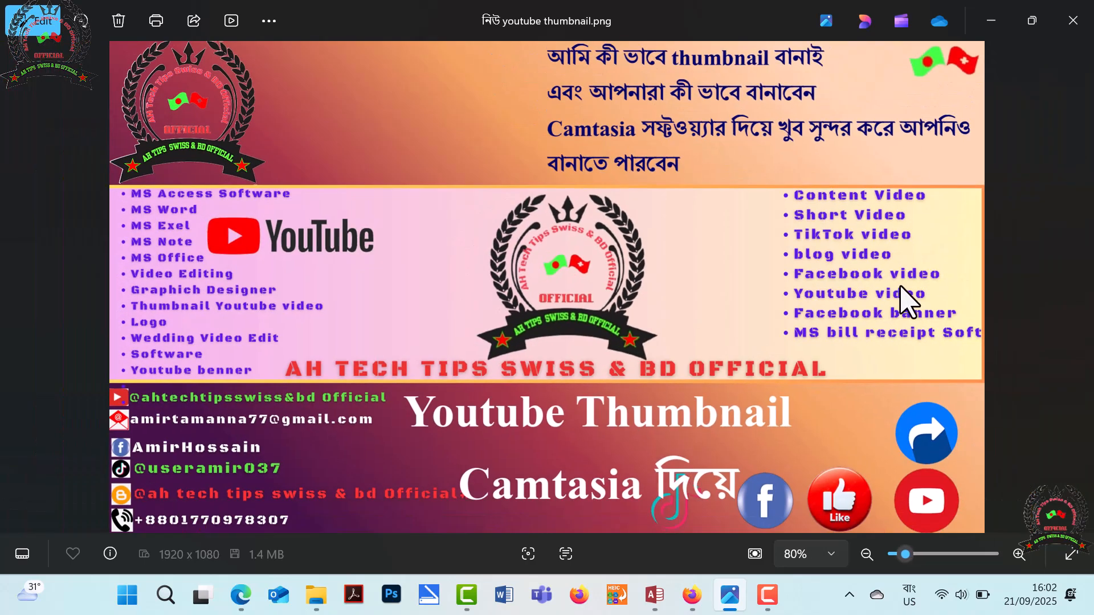
Close the thumbnail image viewer and the Downloads folder window to return to the desktop.
{"action": "left_click", "coordinate": [1069, 32]}
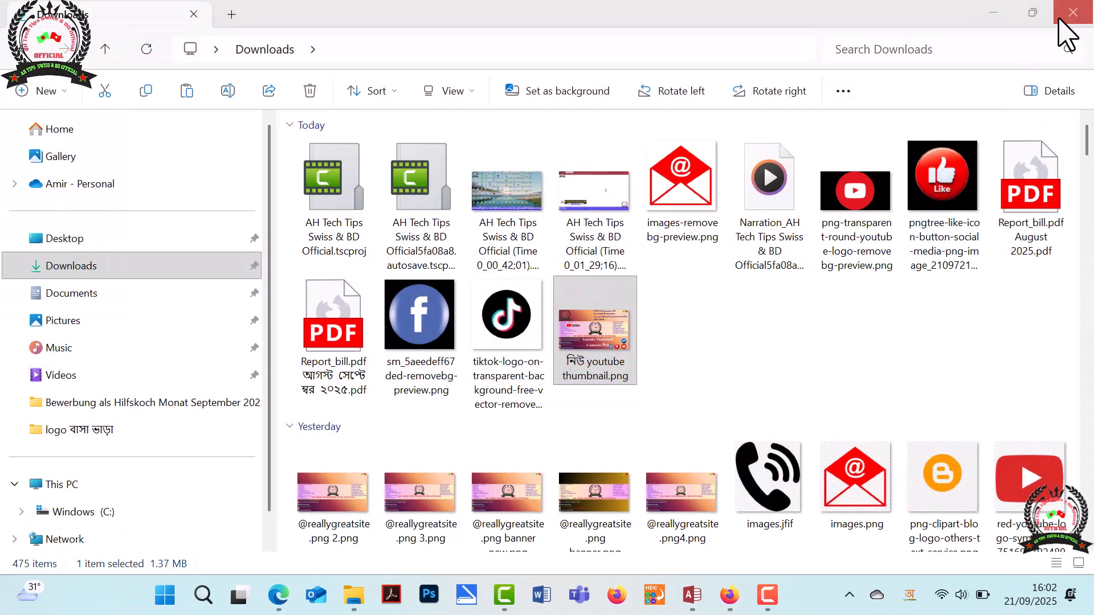
{"action": "left_click", "coordinate": [1063, 18]}
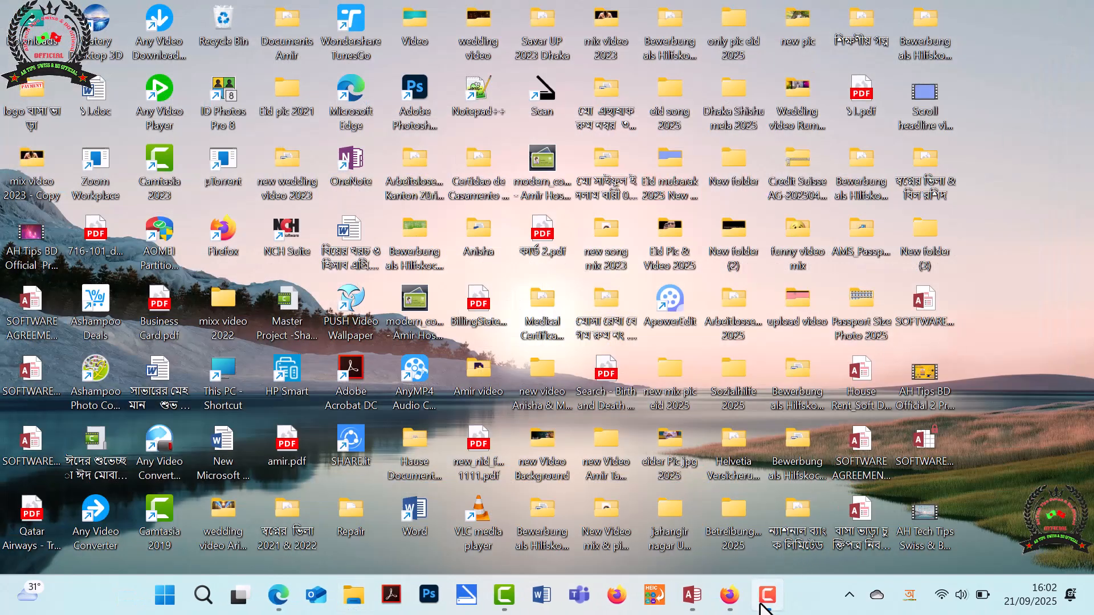